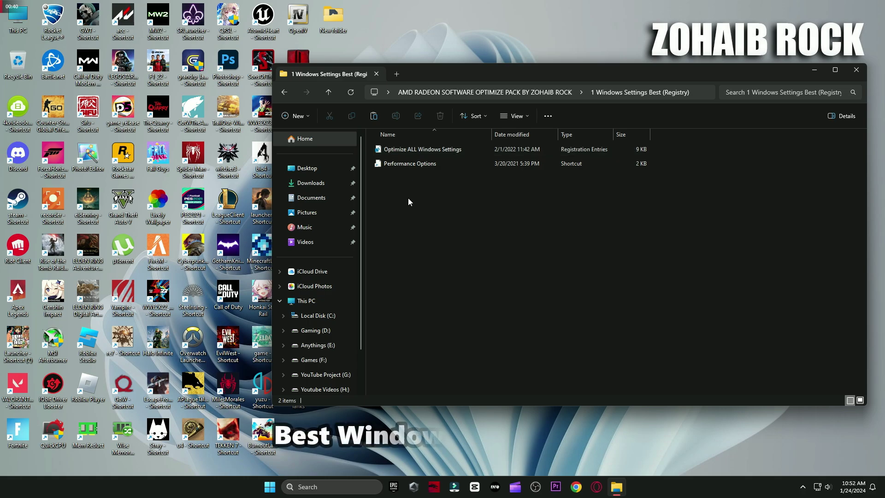
# Open Windows Settings and look through the available settings.
pyautogui.click(270, 487)
pyautogui.click(458, 291)
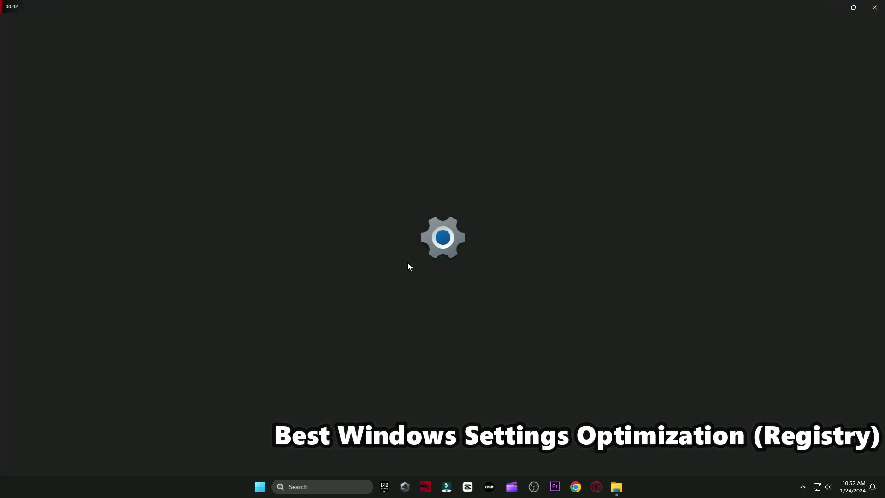
pyautogui.click(43, 113)
pyautogui.scroll(-5, 295, 259)
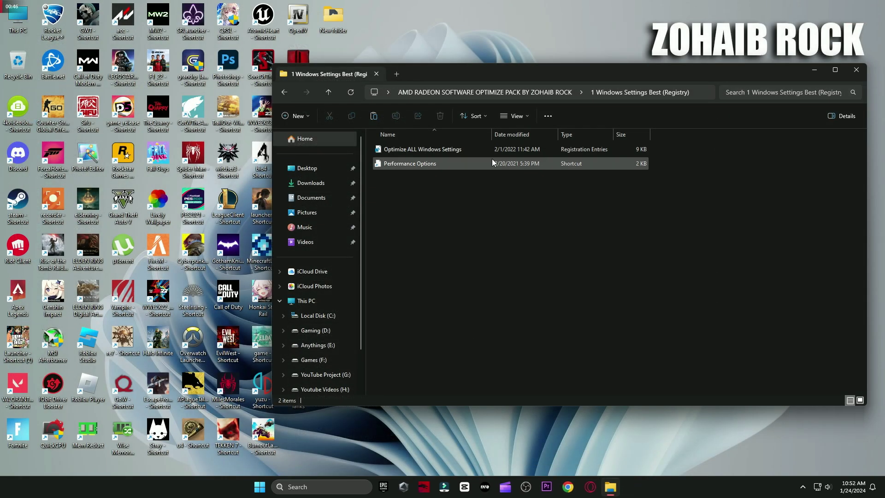
# Merge the Optimize ALL Windows Settings registry file into the Windows registry.
pyautogui.doubleClick(460, 151)
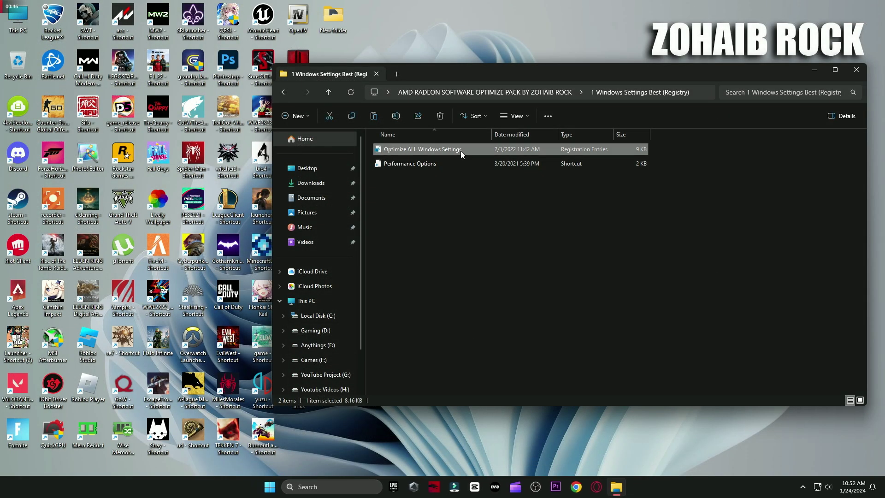
pyautogui.click(508, 257)
pyautogui.click(543, 245)
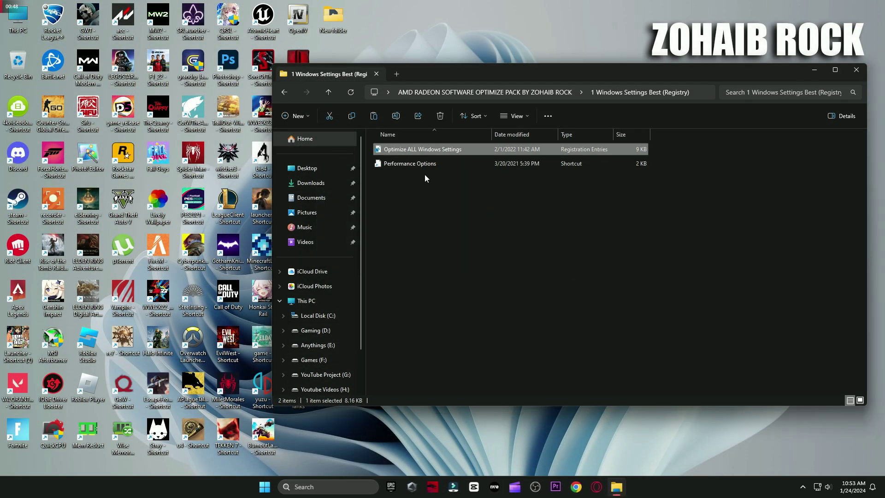
# Open the Performance Options shortcut and accept the visual effects with "Let Windows choose what's best for my computer".
pyautogui.doubleClick(418, 161)
pyautogui.moveTo(244, 115); pyautogui.dragTo(483, 66)
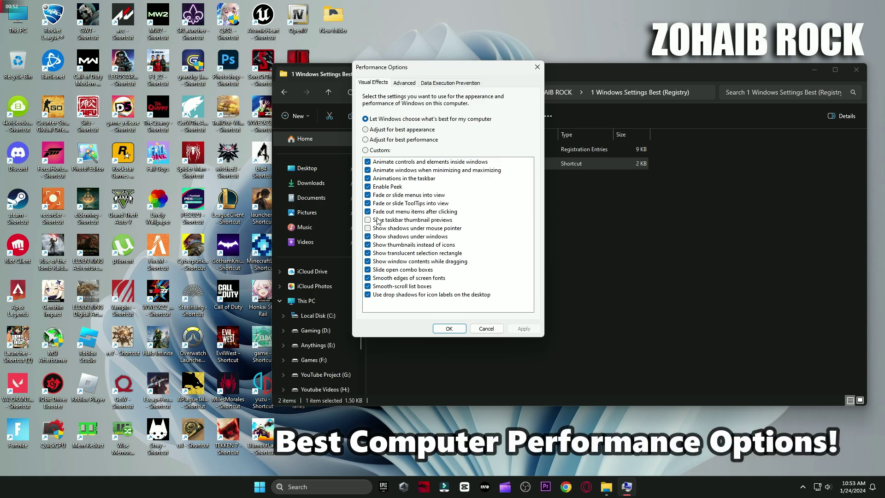
pyautogui.click(449, 328)
# Open the 2 Power Plan folder of the optimize pack, and launch the installed Quick CPU from the desktop.
pyautogui.click(328, 92)
pyautogui.doubleClick(386, 162)
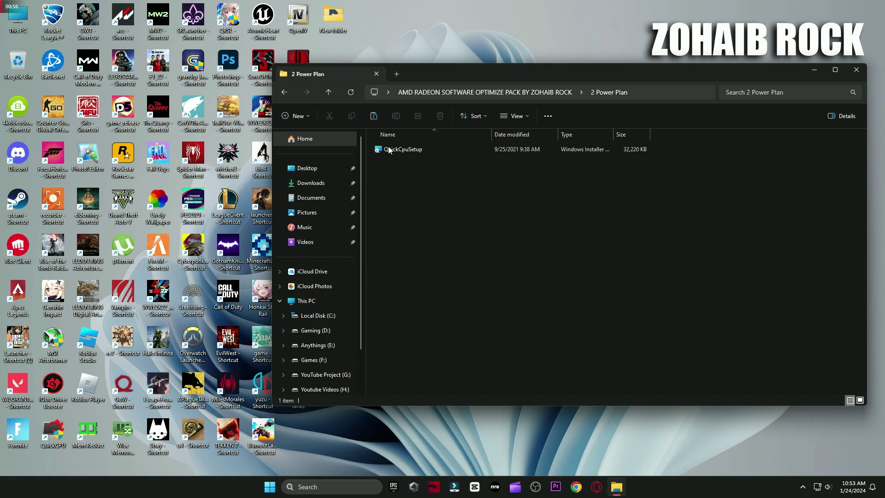
pyautogui.click(52, 438)
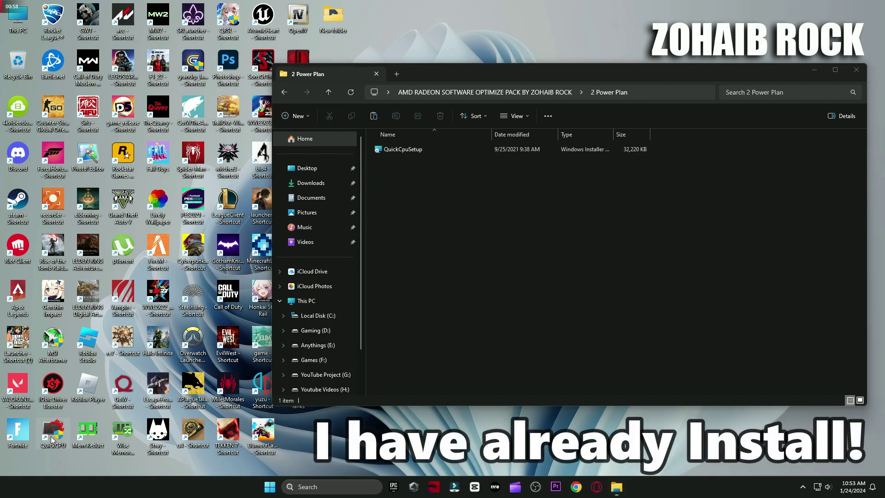
pyautogui.click(814, 70)
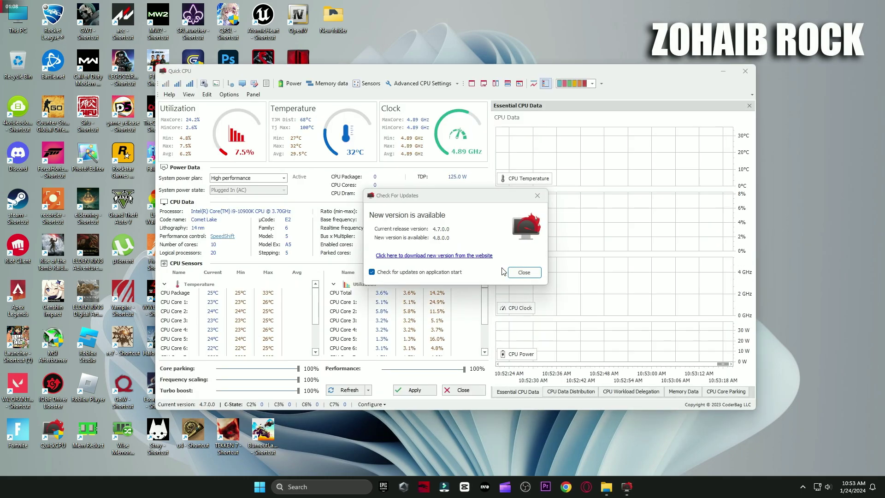
# Dismiss the update notice, apply the High performance system power plan in Quick CPU, and close the program.
pyautogui.click(523, 272)
pyautogui.click(283, 178)
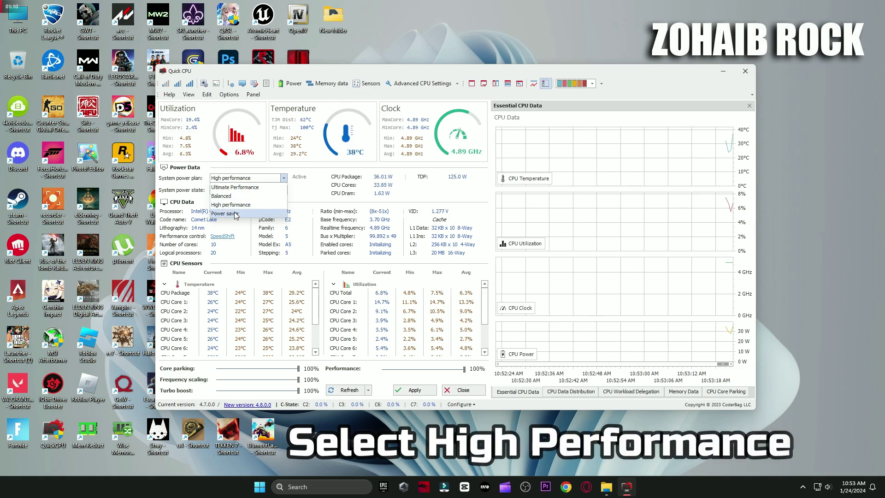
pyautogui.click(252, 205)
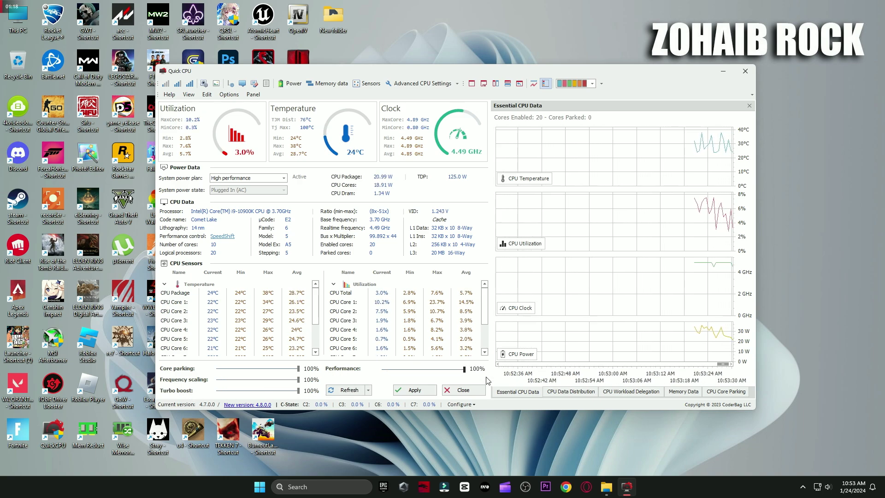
pyautogui.click(414, 390)
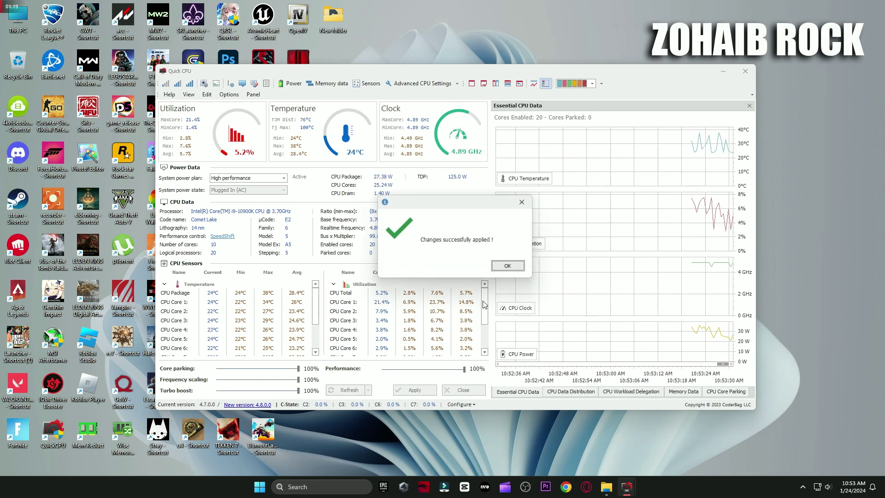
pyautogui.click(510, 267)
pyautogui.click(463, 390)
# Search Windows for "power", open Choose a power plan, and check which power plan is active.
pyautogui.click(318, 487)
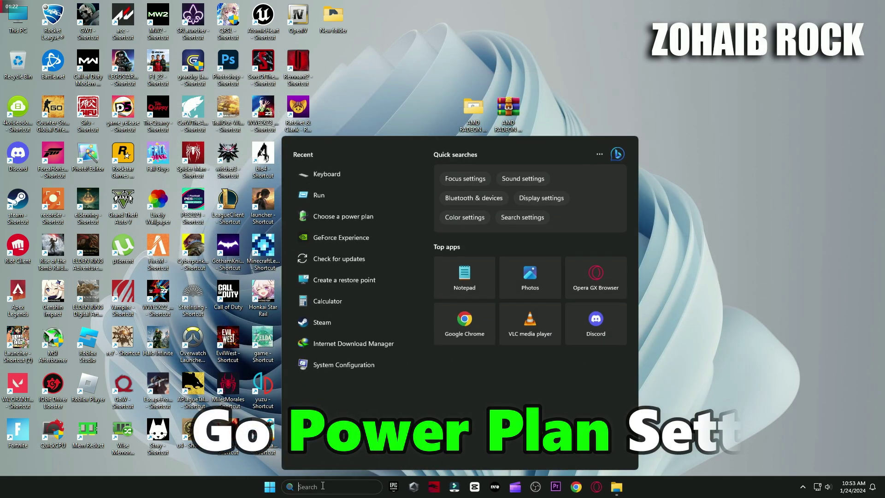
pyautogui.write('power')
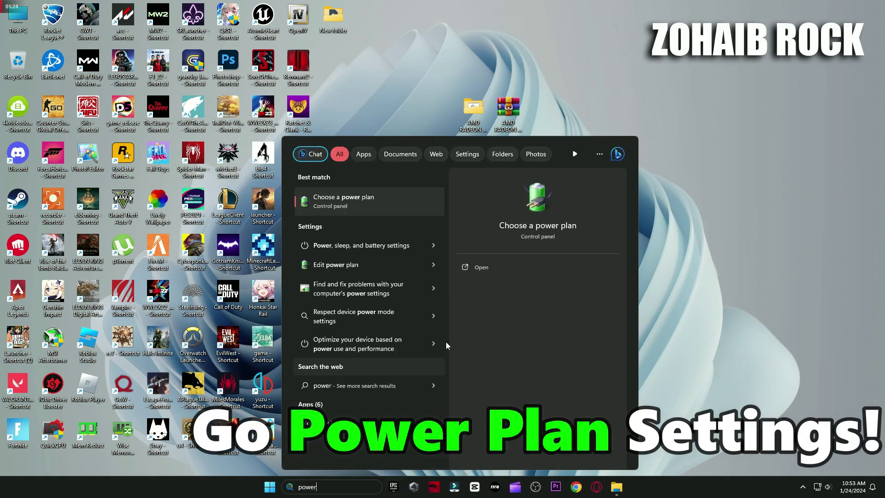
pyautogui.click(357, 201)
pyautogui.moveTo(488, 54); pyautogui.dragTo(615, 95)
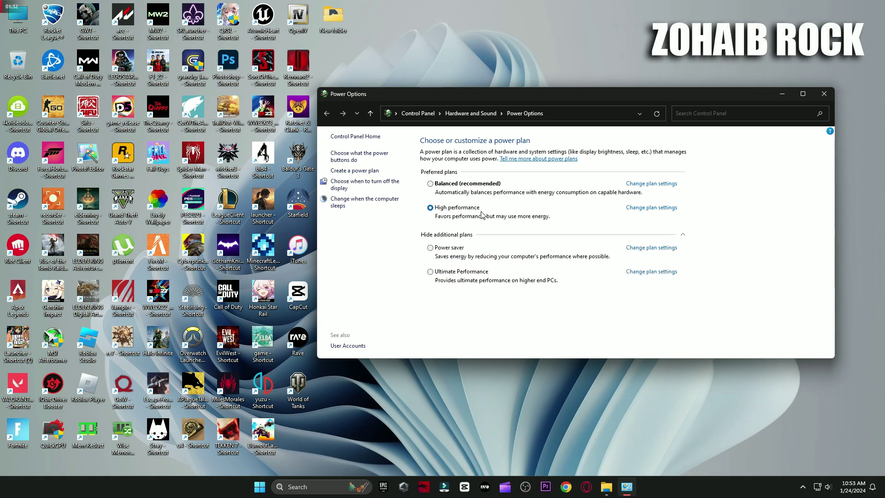
pyautogui.click(678, 238)
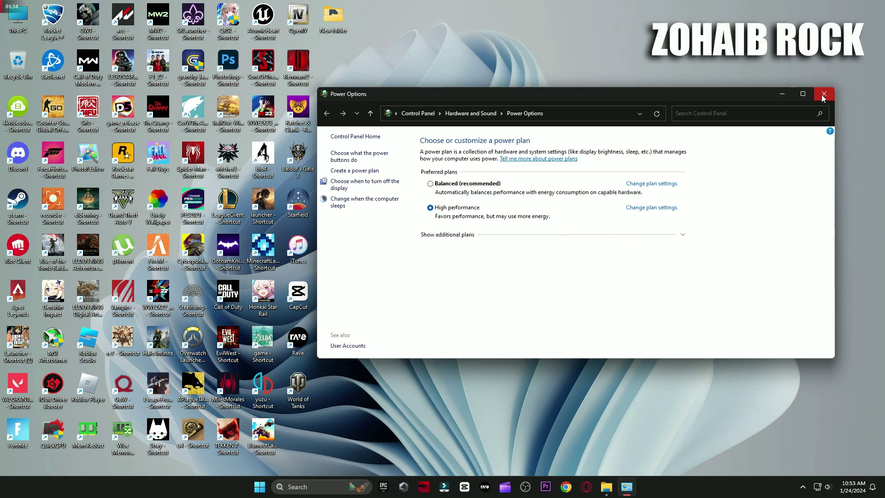
pyautogui.click(823, 94)
# Run the Delete Temporary Files and Delete Windows Update Cache scripts from the optimize pack's 3 Cleanup folder.
pyautogui.click(616, 487)
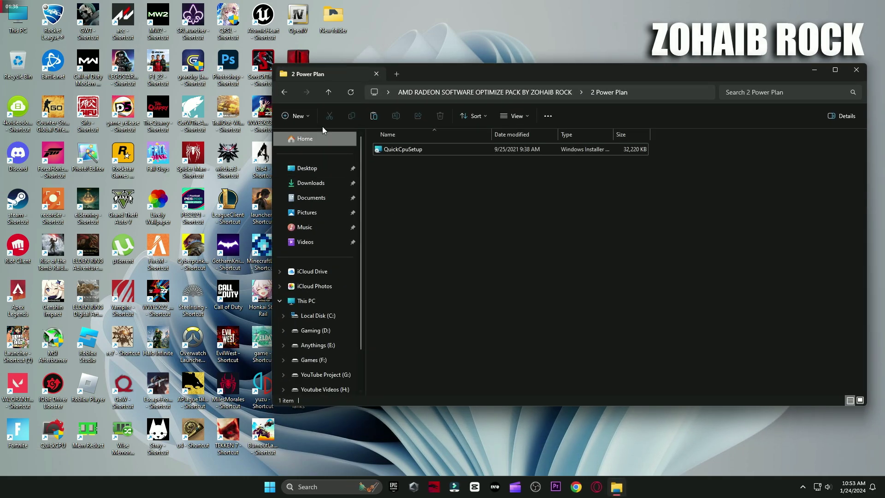
pyautogui.click(286, 93)
pyautogui.doubleClick(380, 179)
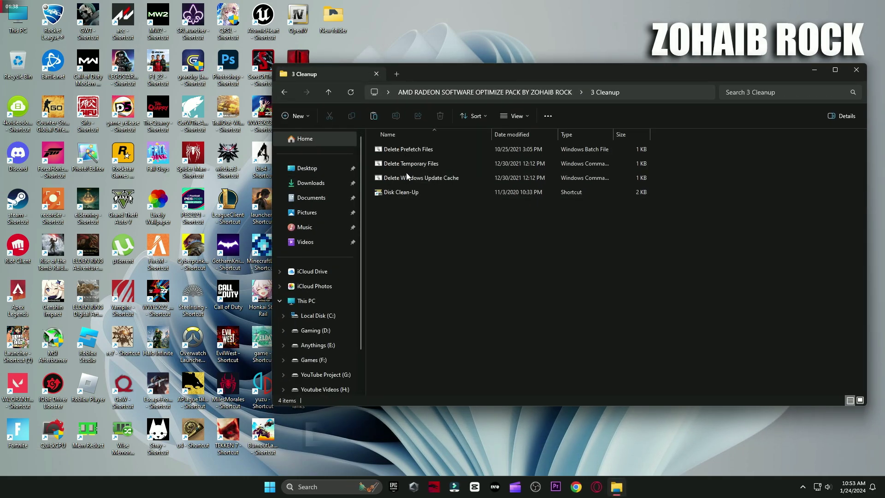
pyautogui.doubleClick(411, 163)
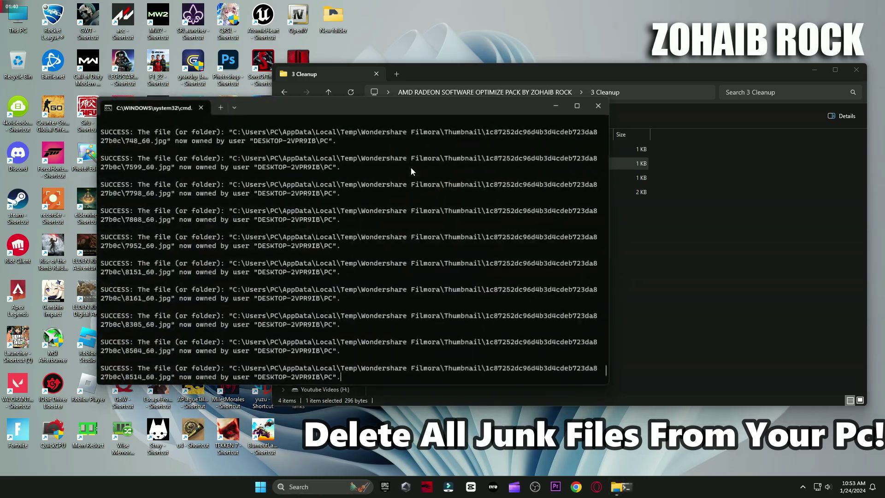
pyautogui.press('space')
pyautogui.doubleClick(418, 178)
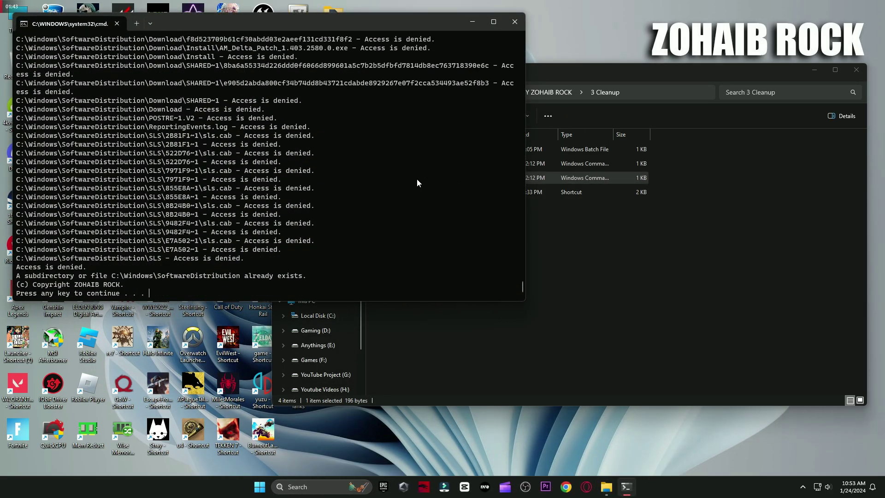
pyautogui.press('space')
# Run Disk Cleanup on drive C: with DirectX Shader Cache, Delivery Optimization Files, Recycle Bin, Temporary files and Thumbnails included, permanently deleting the files.
pyautogui.doubleClick(409, 191)
pyautogui.click(814, 74)
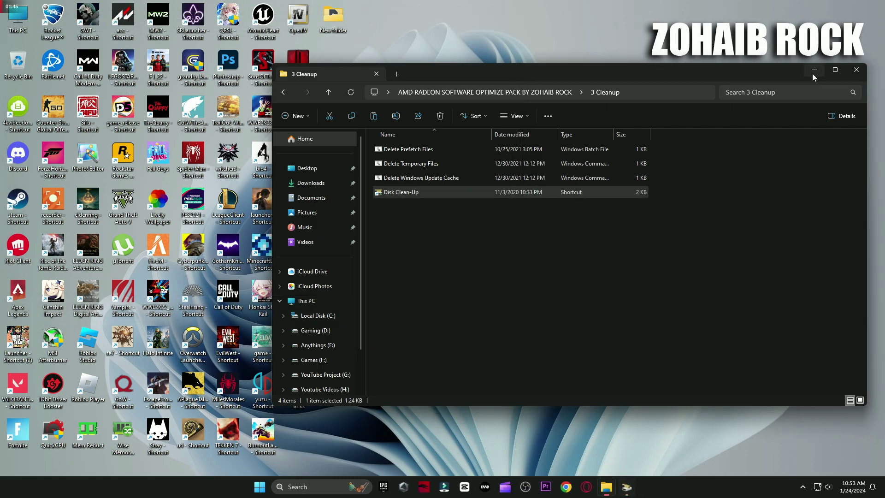
pyautogui.click(814, 74)
pyautogui.click(419, 258)
pyautogui.moveTo(136, 13); pyautogui.dragTo(527, 66)
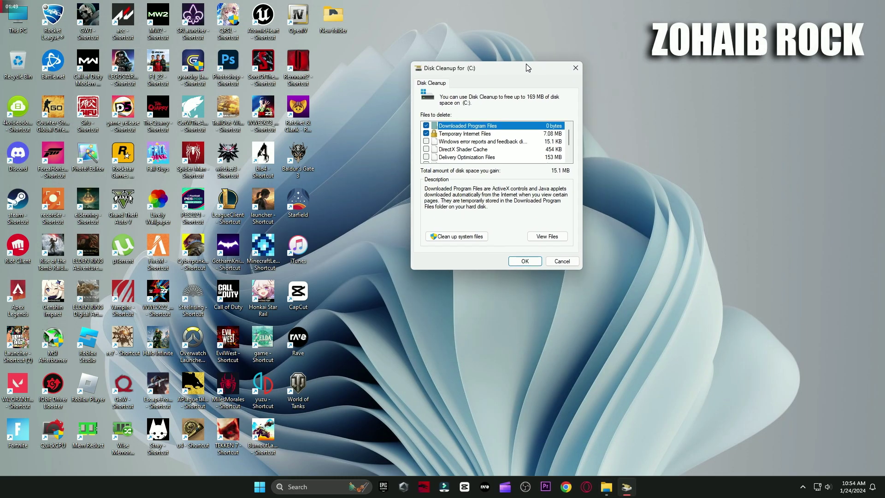
pyautogui.click(426, 157)
pyautogui.scroll(-1, 425, 154)
pyautogui.click(525, 261)
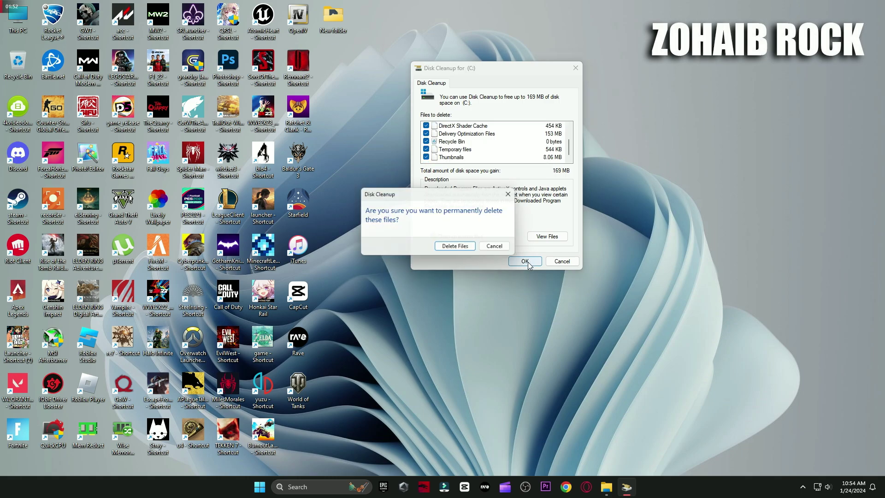
pyautogui.click(454, 245)
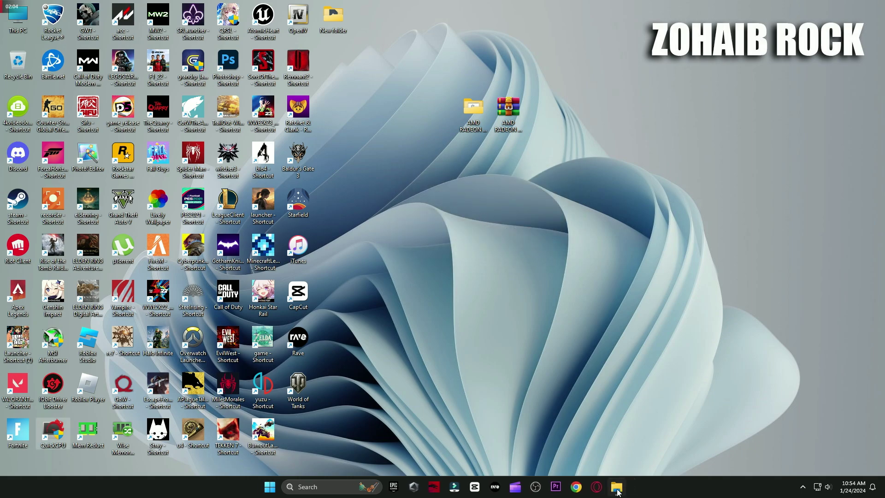
# View the three AMD settings pictures in the 4 AMD GPU Settings FOR GAMING folder.
pyautogui.click(618, 489)
pyautogui.click(284, 91)
pyautogui.doubleClick(393, 190)
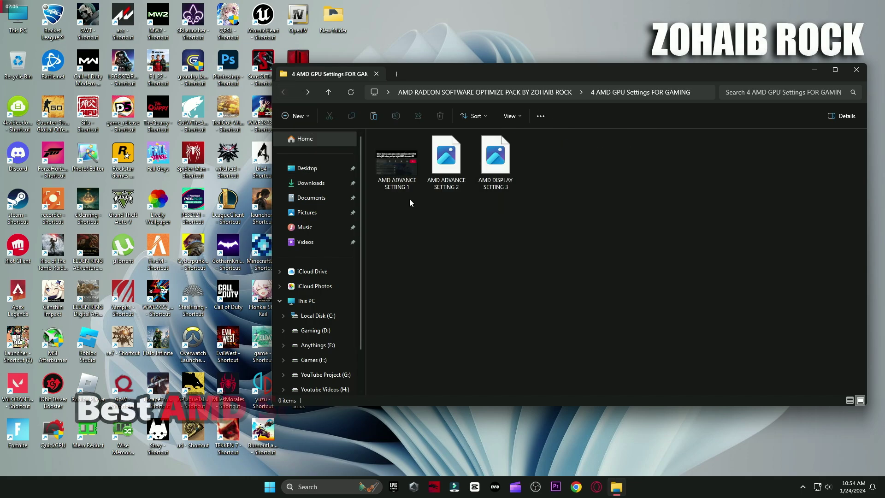
pyautogui.doubleClick(405, 168)
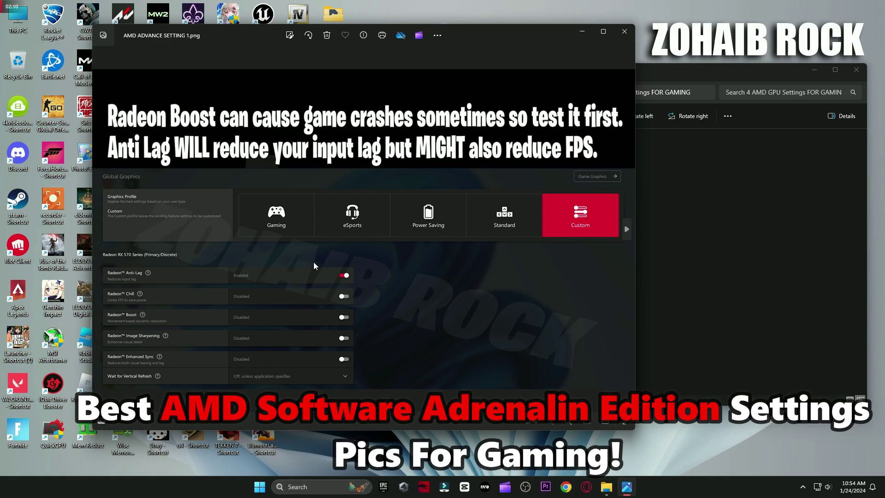
pyautogui.press('Right')
pyautogui.press('Right')
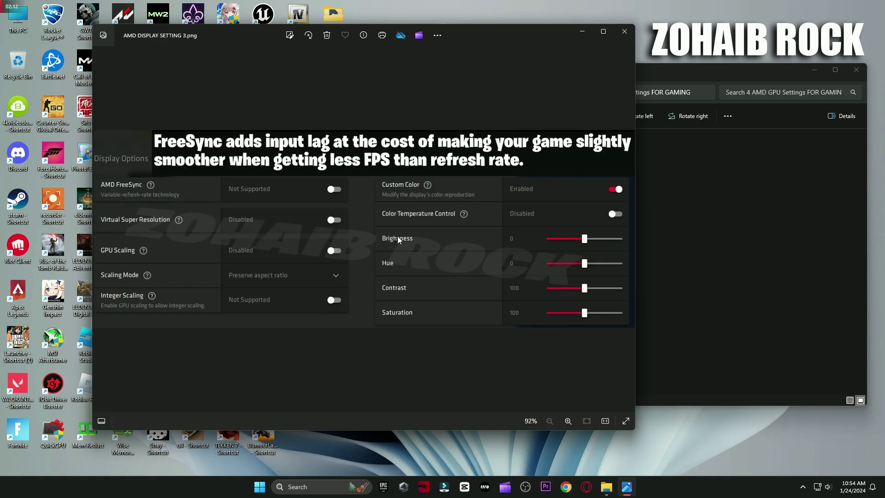
pyautogui.click(625, 35)
pyautogui.hotkey('alt', 'F4')
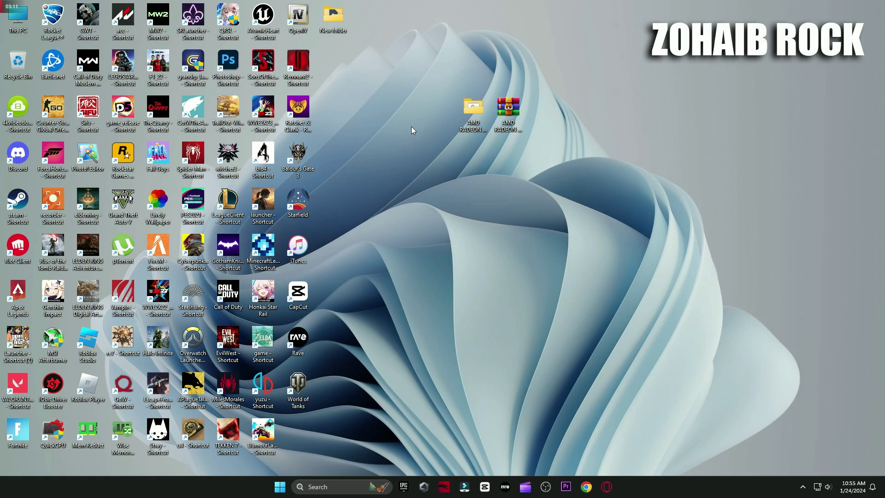
# Open AMD Software: Adrenalin Edition from the desktop and show the Radeon gaming graphics options.
pyautogui.rightClick(409, 125)
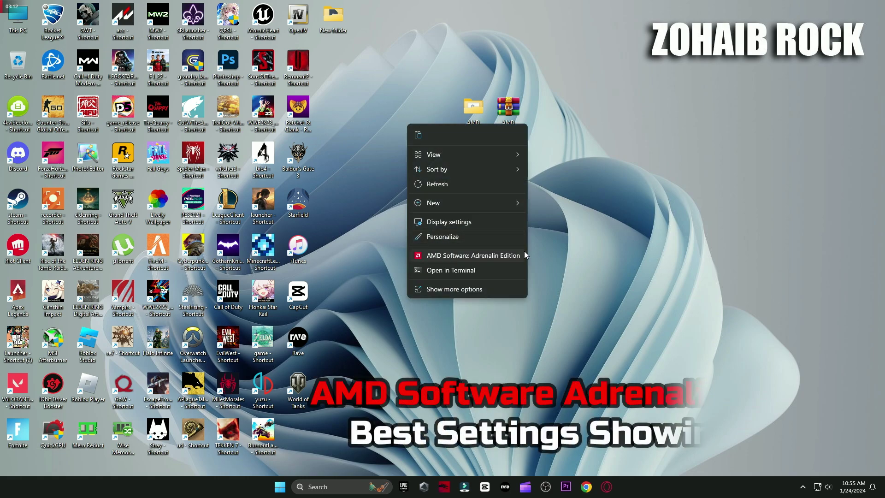
pyautogui.click(469, 255)
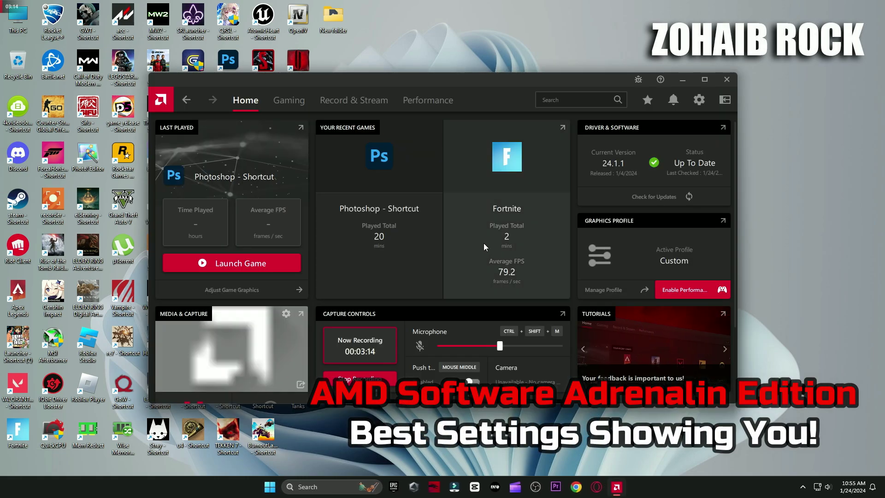
pyautogui.click(296, 101)
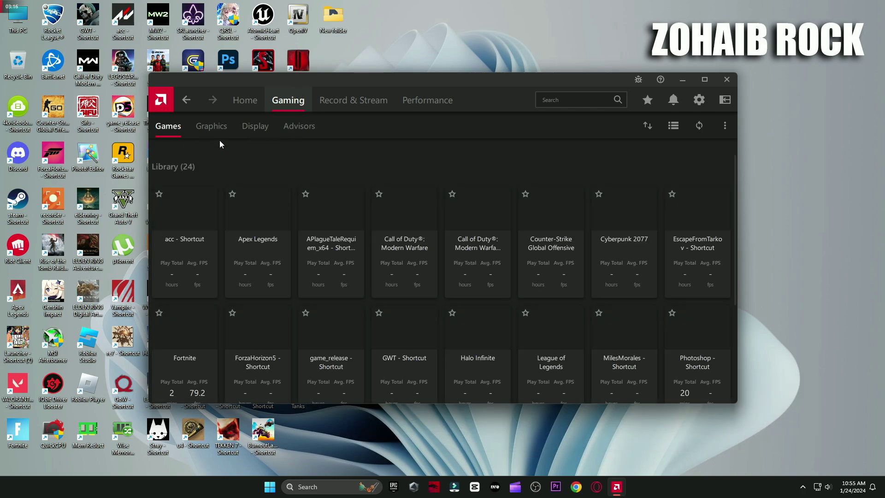
pyautogui.click(197, 133)
pyautogui.scroll(-3, 248, 217)
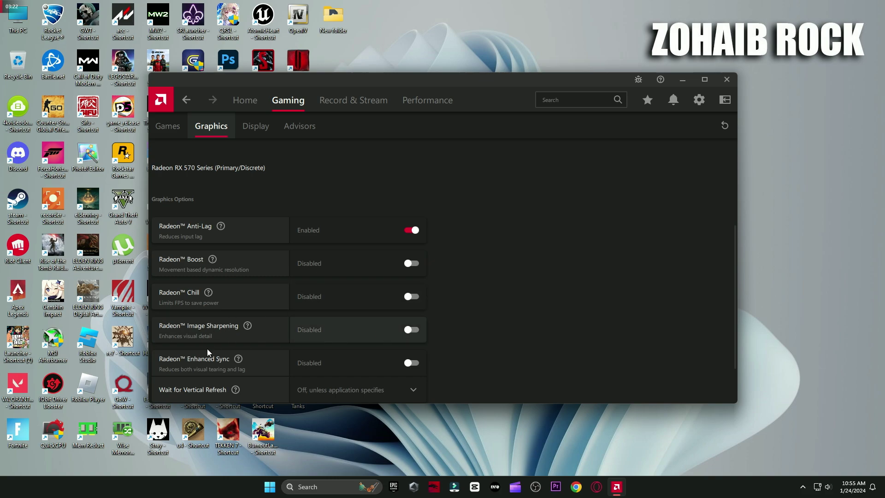
# Set Wait for Vertical Refresh to "Off, unless application specifies".
pyautogui.click(350, 389)
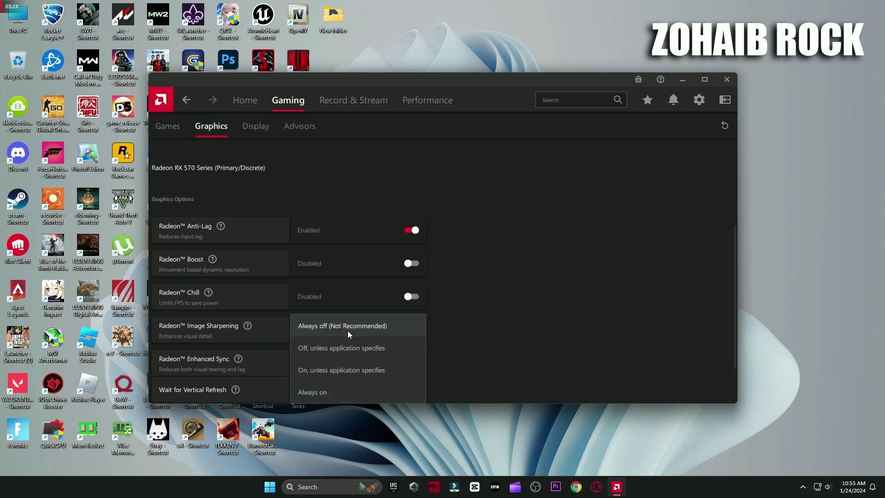
pyautogui.click(351, 346)
pyautogui.scroll(-1, 521, 265)
# Expand the advanced graphics options and set Texture Filtering Quality to Performance.
pyautogui.click(187, 364)
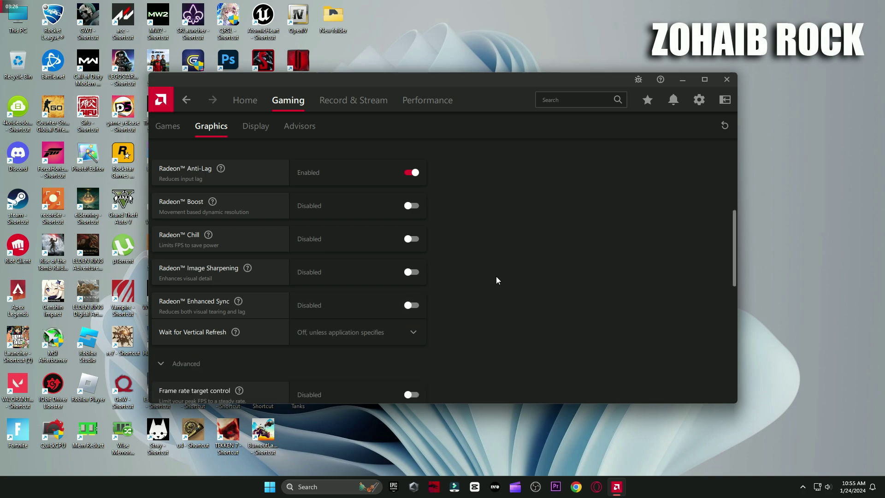
pyautogui.scroll(-5, 496, 276)
pyautogui.scroll(1, 467, 257)
pyautogui.scroll(1, 407, 228)
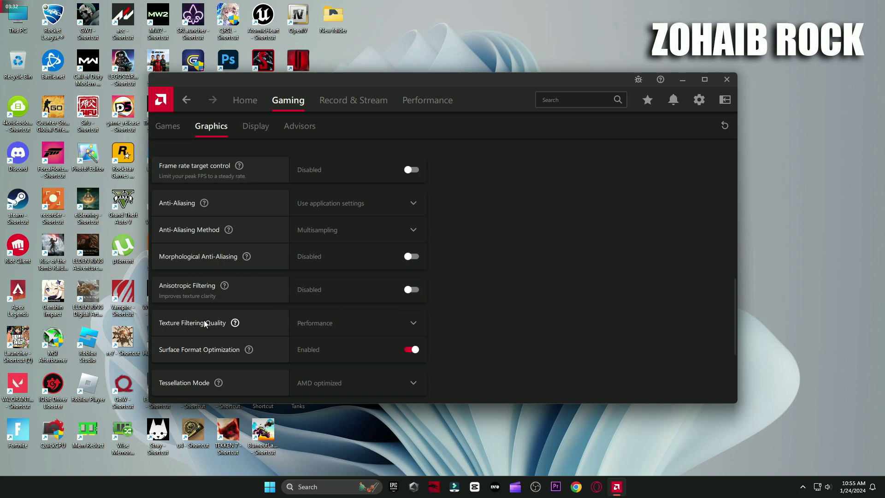
pyautogui.click(359, 322)
pyautogui.click(345, 387)
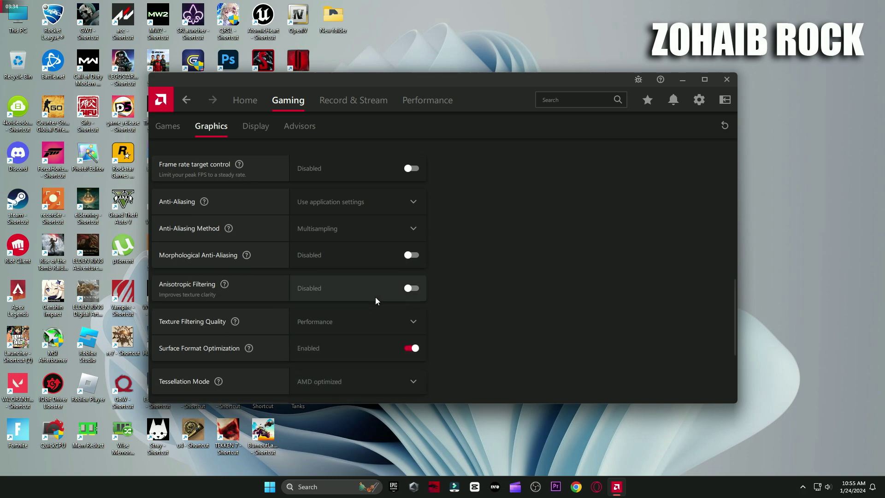
# Review the remaining advanced graphics options and the gaming Display and Advisors pages.
pyautogui.scroll(-1, 375, 297)
pyautogui.scroll(-3, 388, 338)
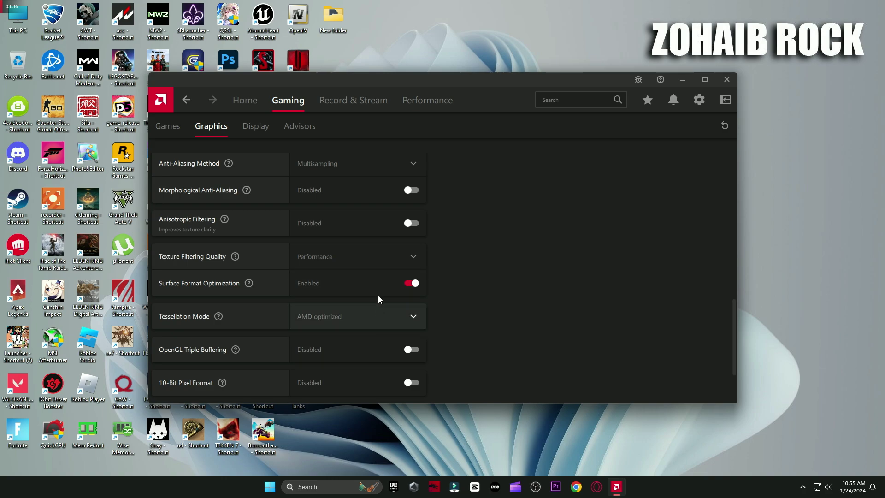
pyautogui.scroll(-1, 367, 353)
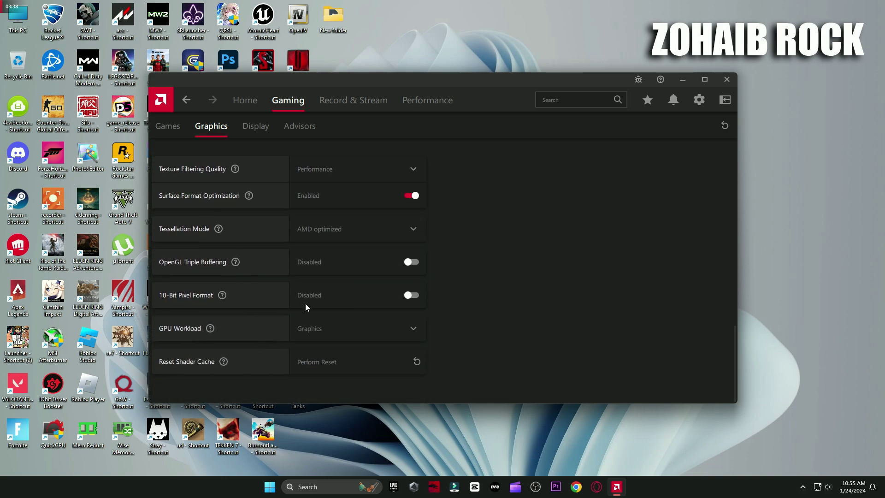
pyautogui.click(255, 127)
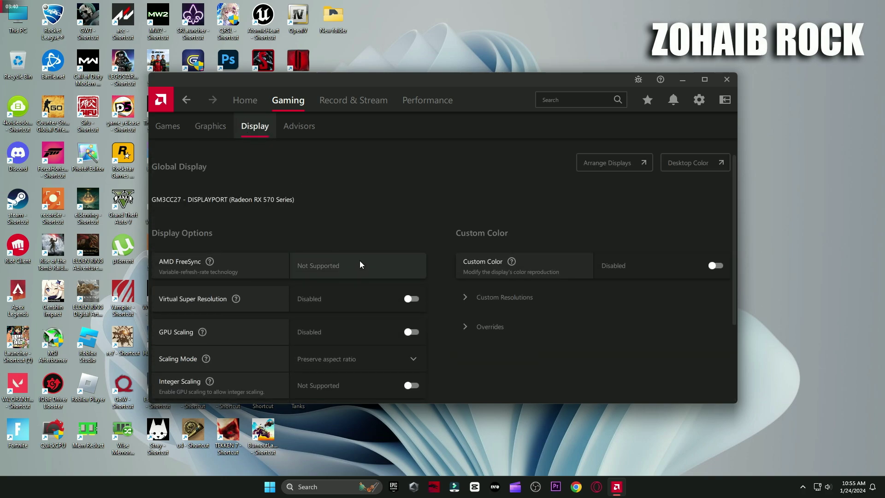
pyautogui.scroll(-1, 376, 318)
pyautogui.scroll(-2, 378, 318)
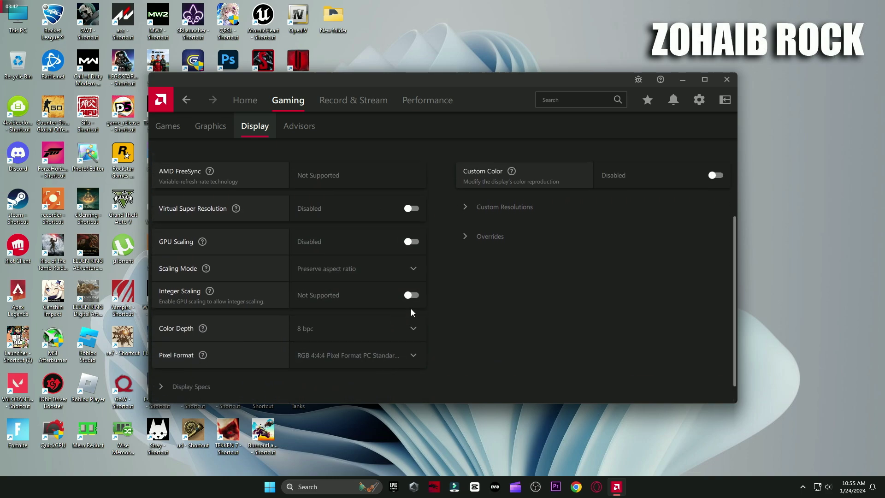
pyautogui.click(306, 133)
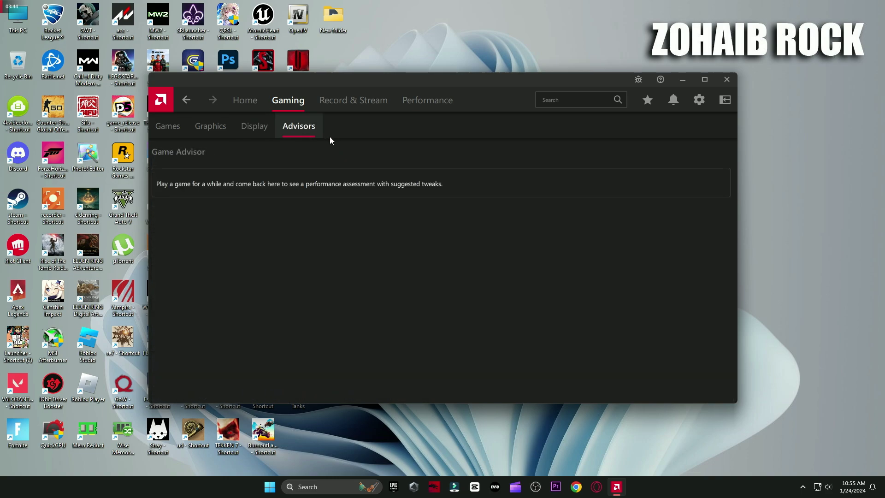
# Look through the Record & Stream pages, including the streaming account choices under Live Stream and the Media gallery.
pyautogui.click(346, 106)
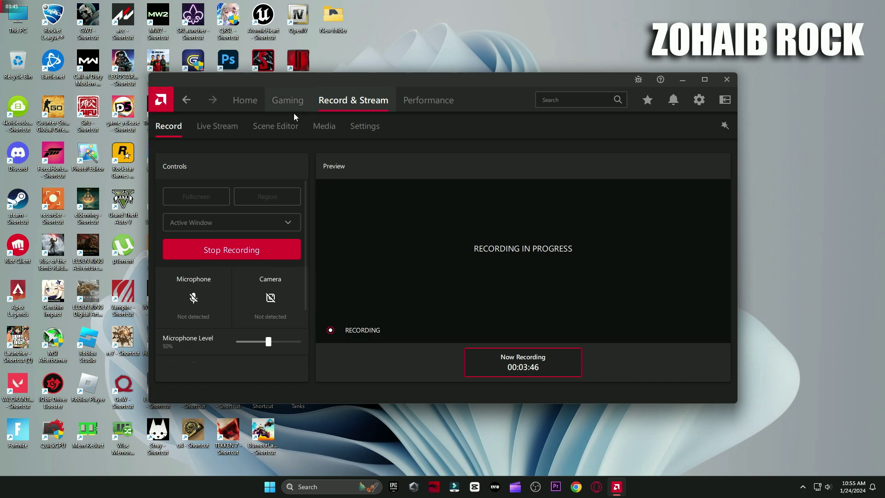
pyautogui.click(217, 129)
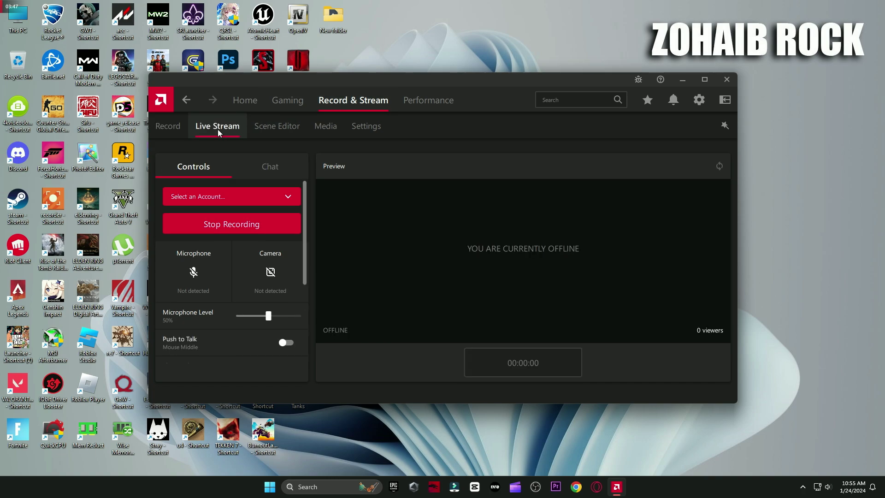
pyautogui.click(217, 201)
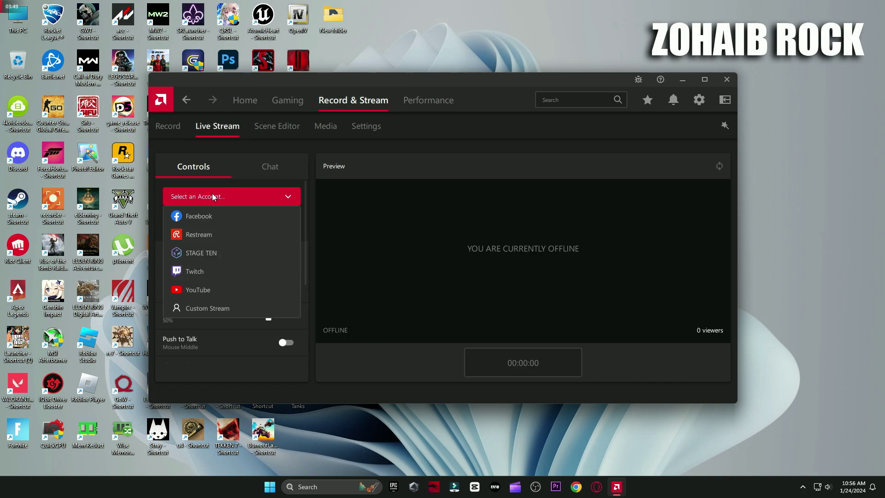
pyautogui.click(266, 137)
pyautogui.click(315, 129)
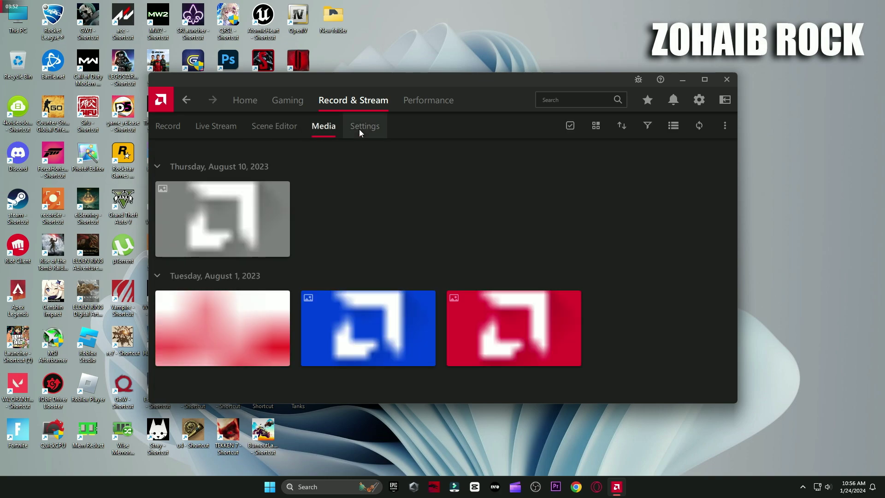
# Open the Record & Stream settings and set the Recording Profile to High.
pyautogui.click(368, 134)
pyautogui.scroll(-5, 341, 214)
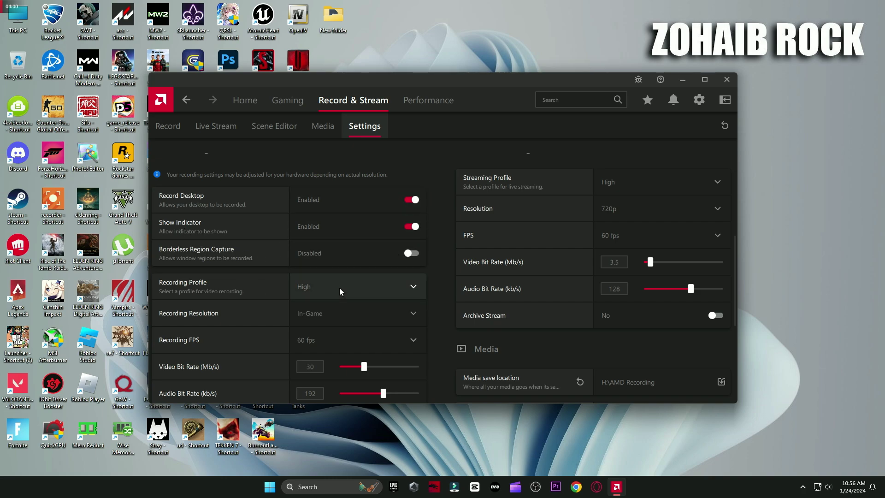
pyautogui.click(361, 341)
pyautogui.click(316, 394)
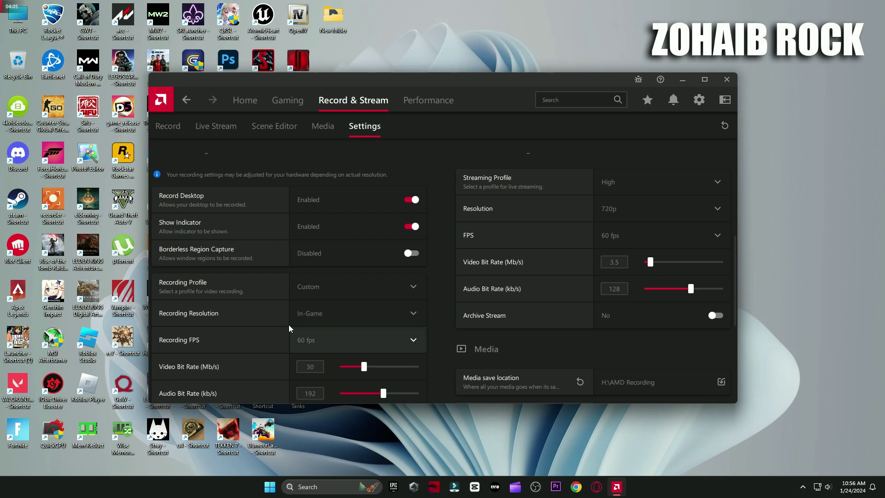
pyautogui.click(325, 311)
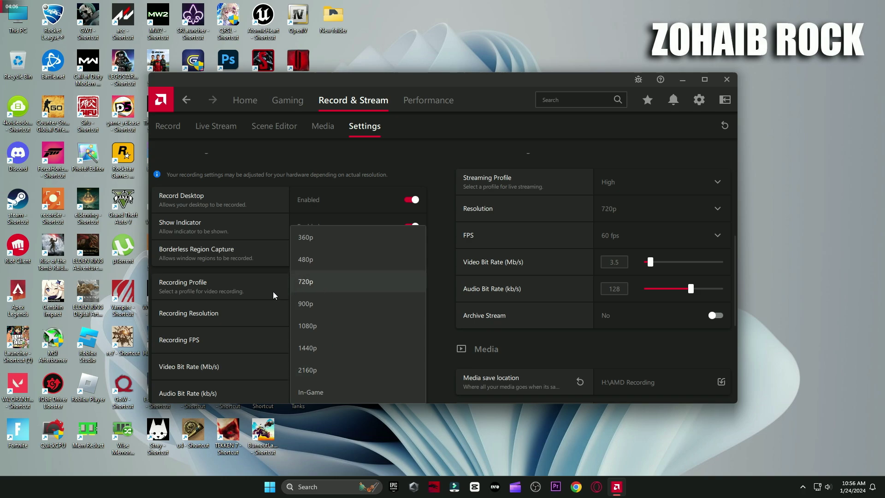
pyautogui.click(267, 291)
pyautogui.click(333, 289)
pyautogui.click(322, 356)
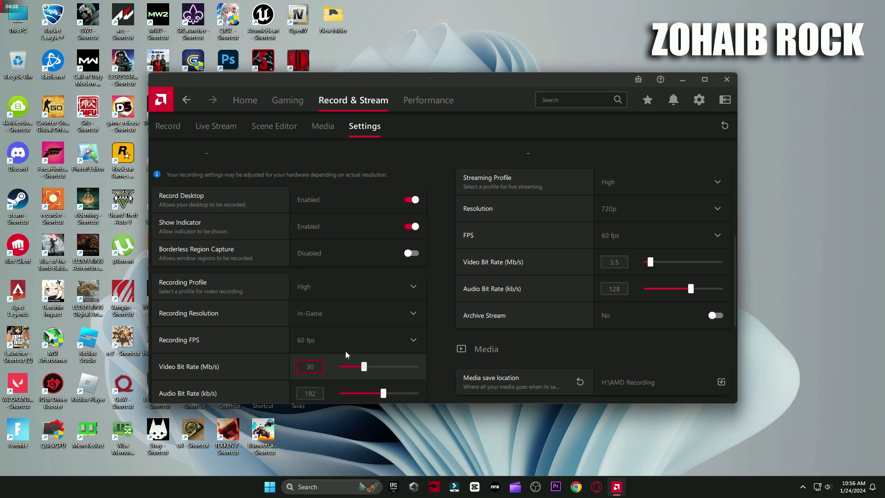
# Review the video encoding, audio and microphone recording settings and the live streaming resolution, FPS and bit rate options.
pyautogui.scroll(-1, 321, 289)
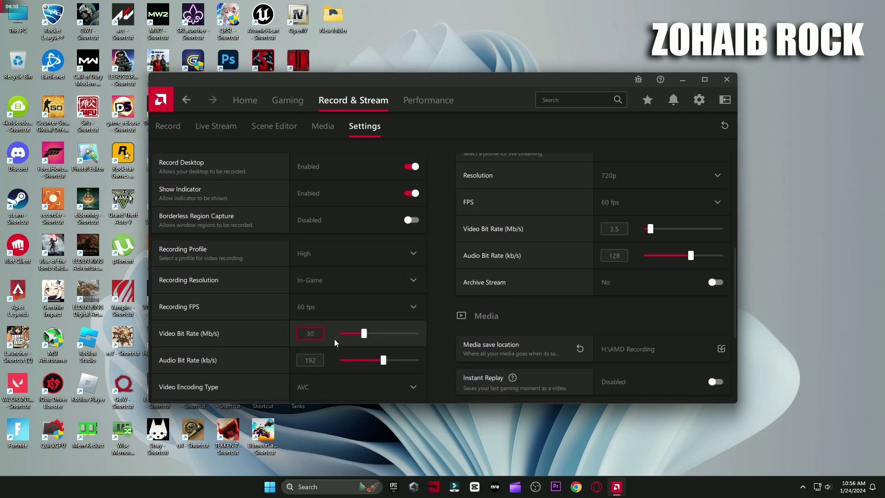
pyautogui.scroll(-1, 335, 342)
pyautogui.scroll(-3, 340, 352)
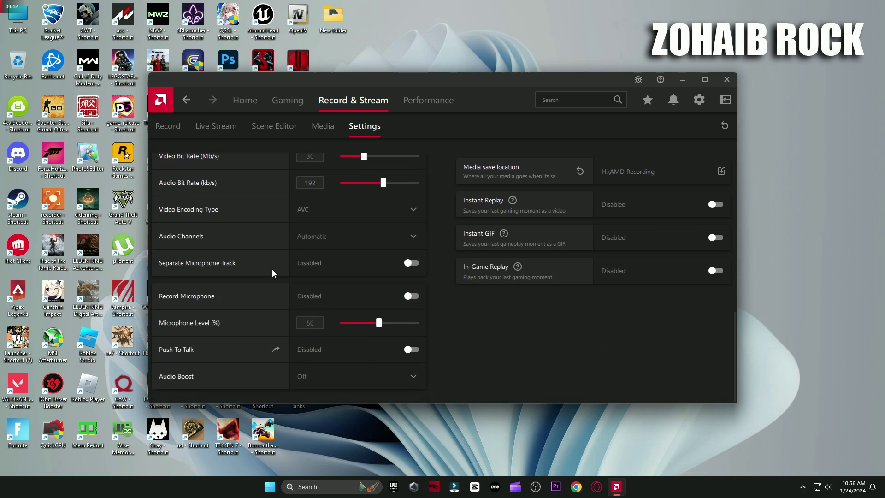
pyautogui.click(389, 290)
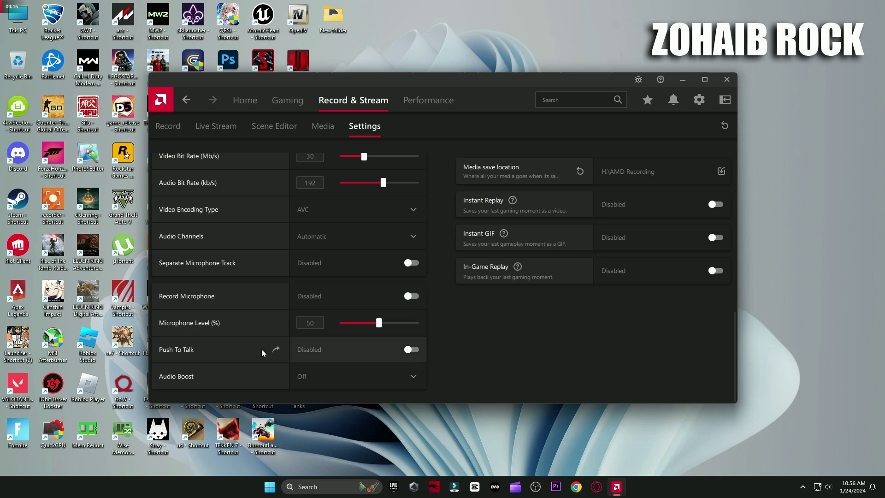
pyautogui.scroll(7, 409, 351)
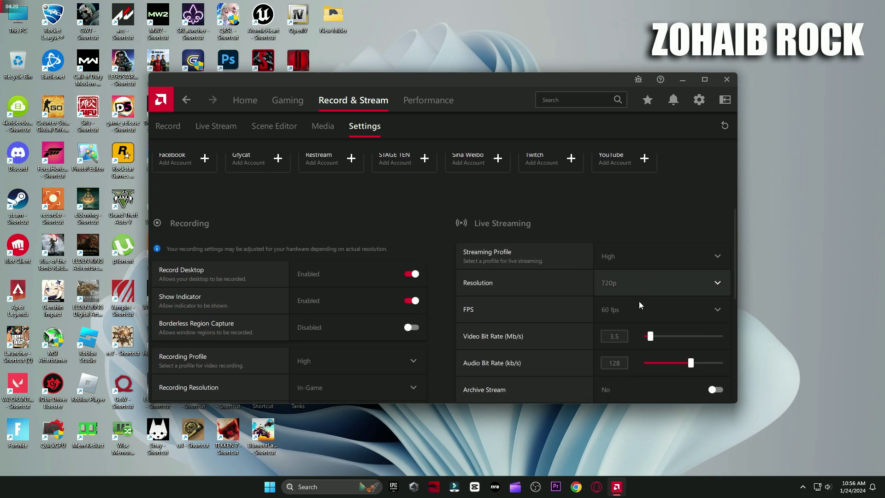
pyautogui.click(639, 301)
pyautogui.click(629, 245)
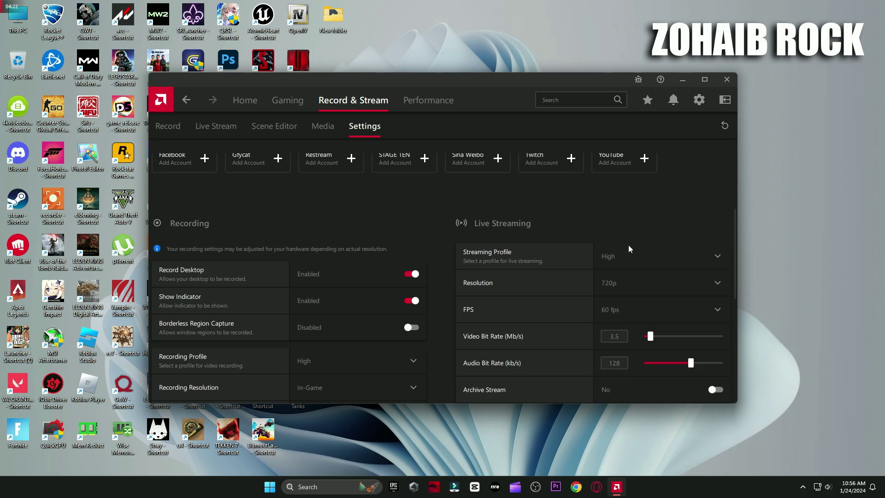
pyautogui.scroll(-1, 634, 300)
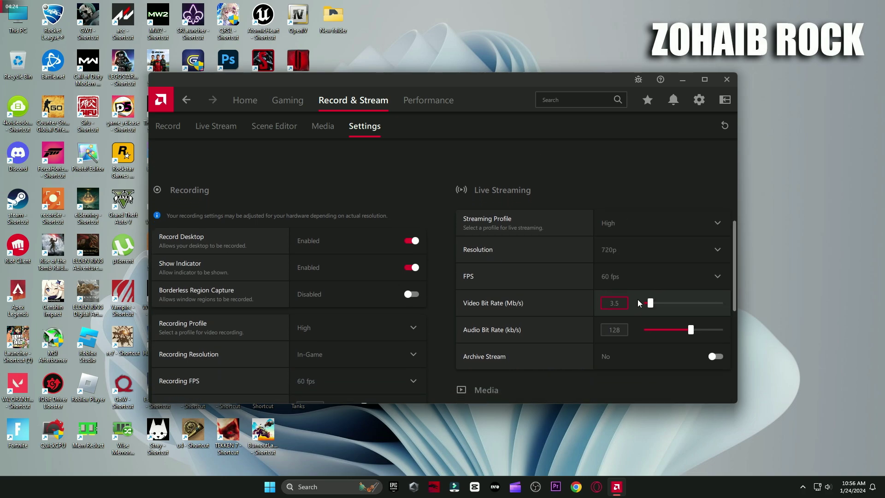
# Set the media save location to the AMD Recording folder on the H: drive.
pyautogui.scroll(-5, 639, 314)
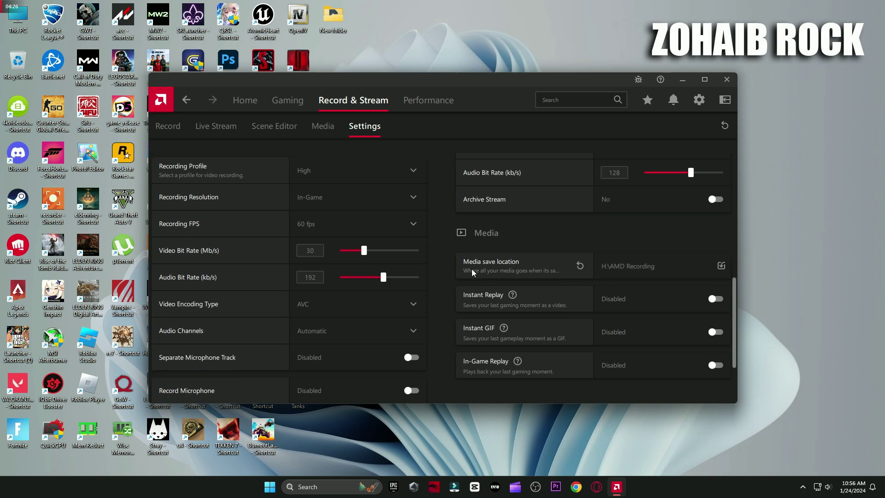
pyautogui.click(722, 265)
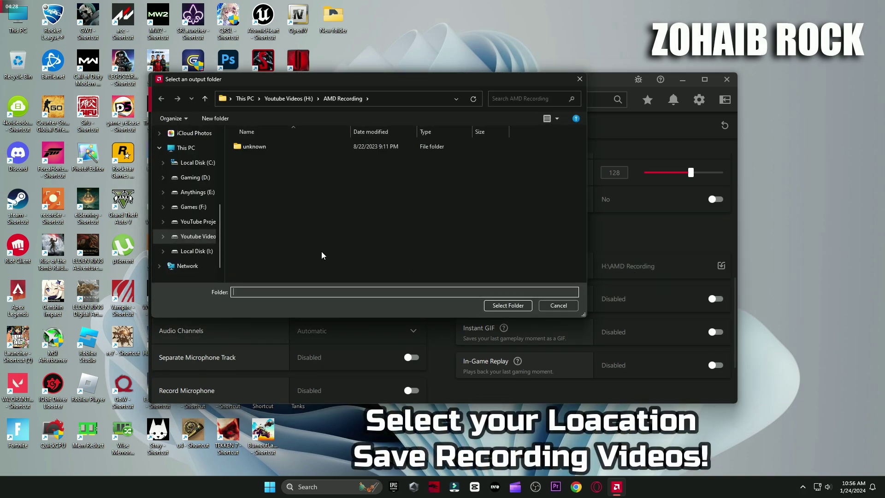
pyautogui.click(507, 305)
# Try enabling Instant Replay and adjusting its duration, and disable Instant Replay again.
pyautogui.click(715, 298)
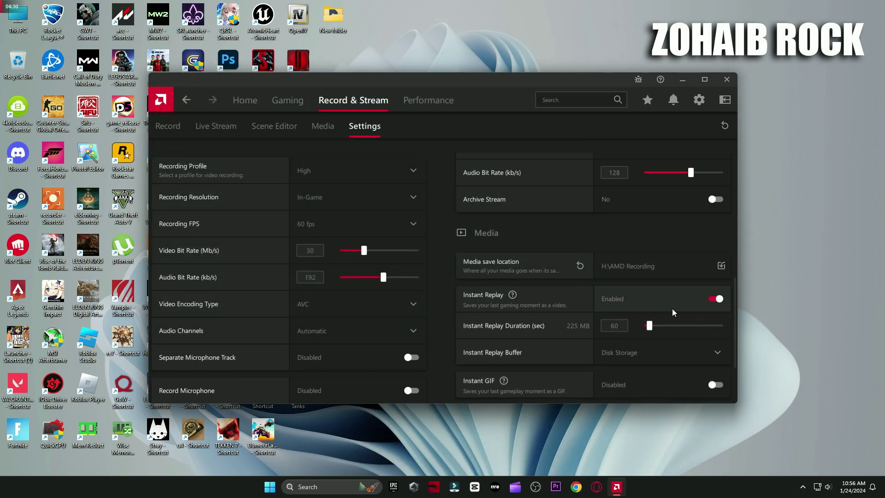
pyautogui.moveTo(651, 326); pyautogui.dragTo(656, 327)
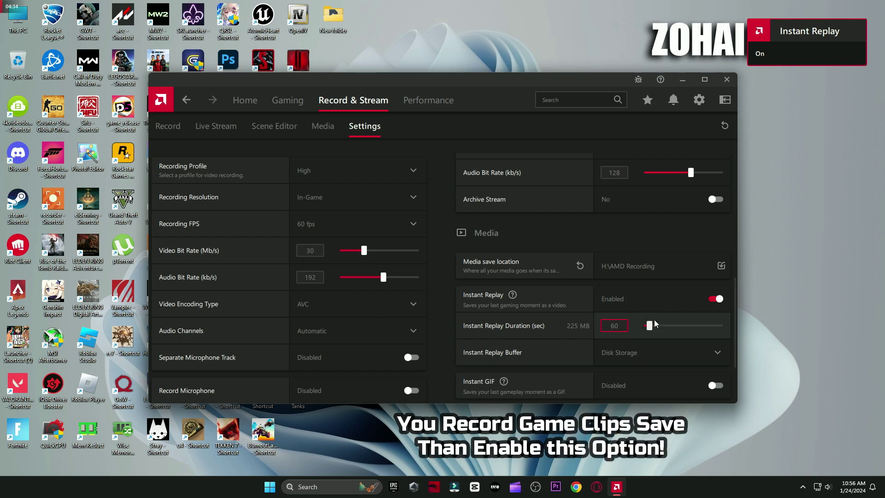
pyautogui.click(706, 299)
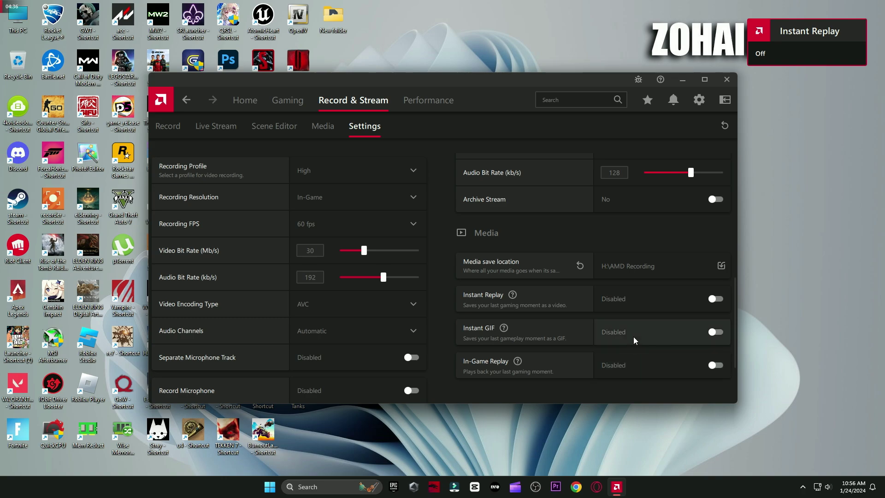
# Enable the metrics overlay in the performance metrics options, with size 150% and 2 columns.
pyautogui.click(431, 103)
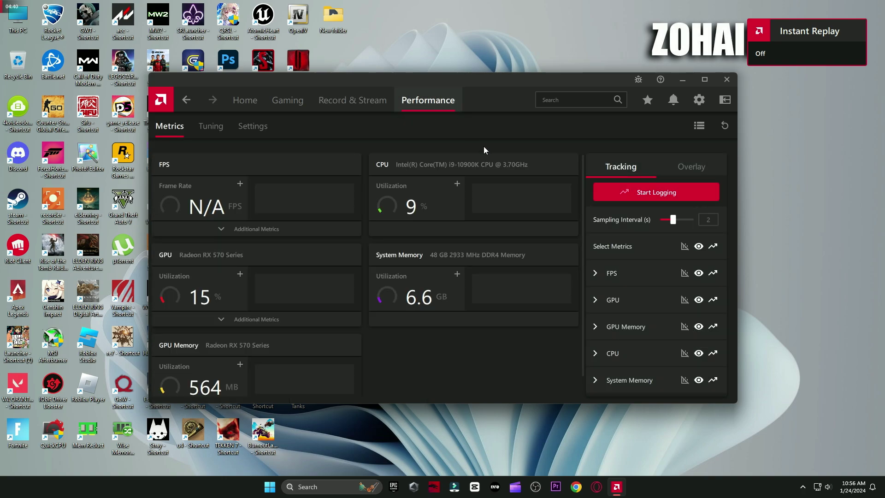
pyautogui.click(697, 170)
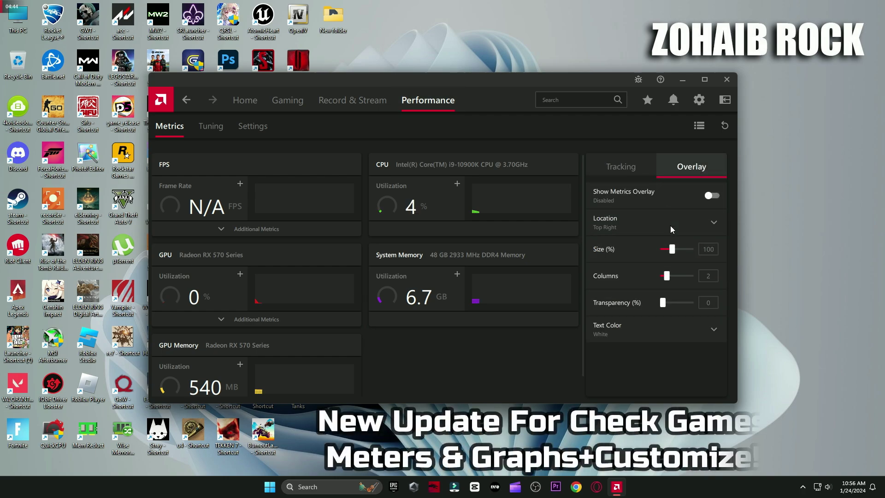
pyautogui.click(710, 195)
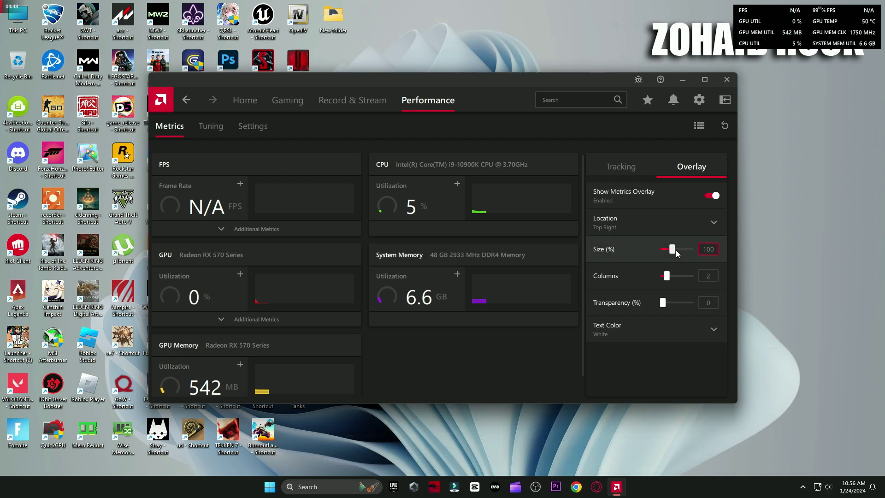
pyautogui.moveTo(678, 249); pyautogui.dragTo(687, 250)
pyautogui.click(671, 277)
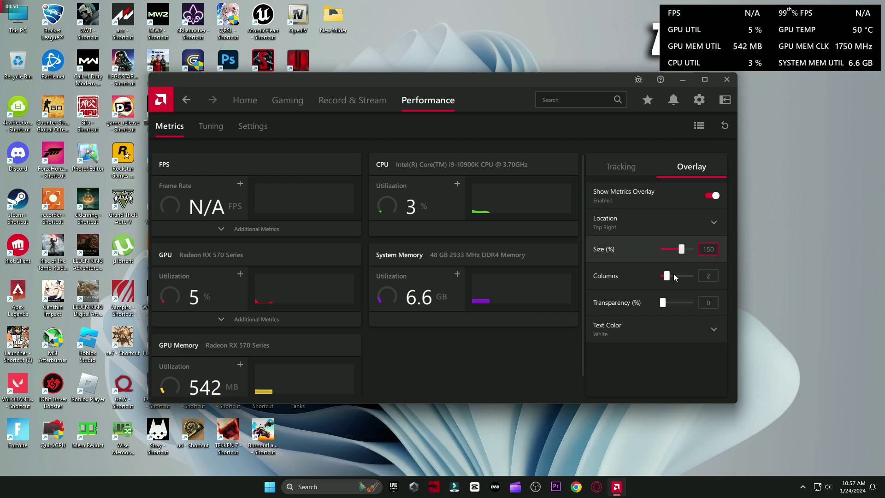
pyautogui.click(668, 278)
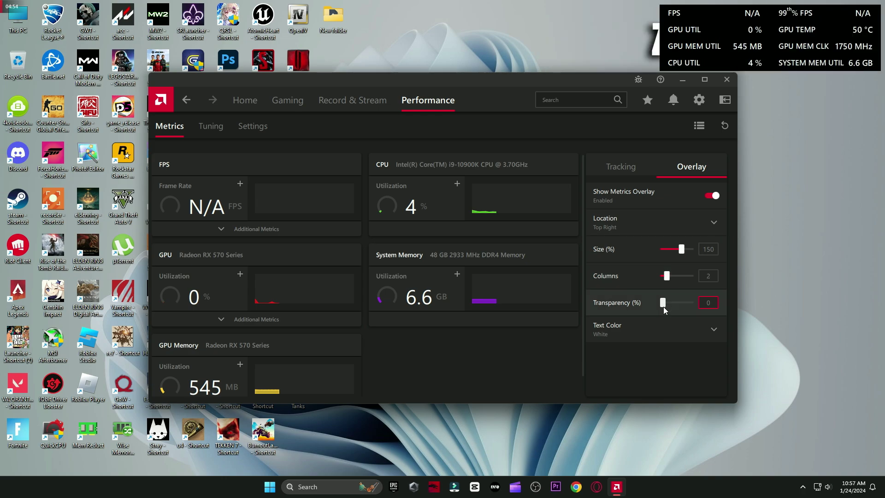
# Try a higher transparency and Magenta text on the metrics overlay, and restore 0% transparency and White text.
pyautogui.moveTo(665, 303); pyautogui.dragTo(687, 304)
pyautogui.moveTo(667, 308); pyautogui.dragTo(657, 307)
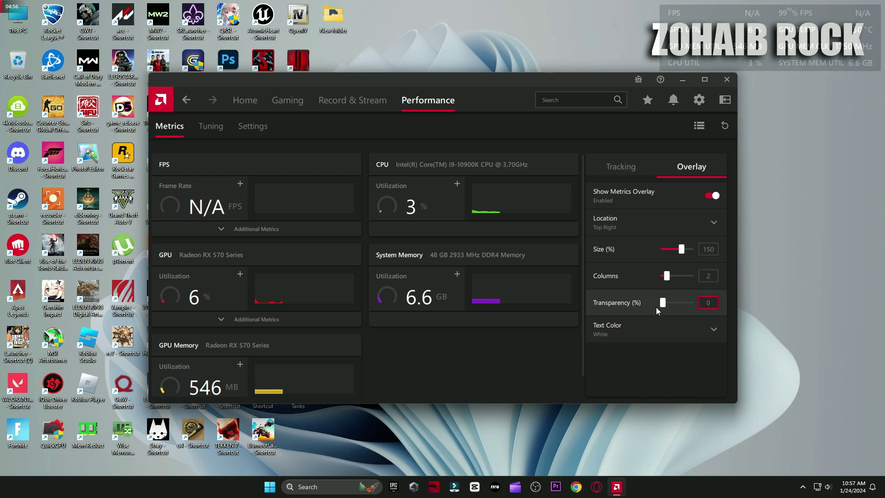
pyautogui.click(671, 332)
pyautogui.click(621, 359)
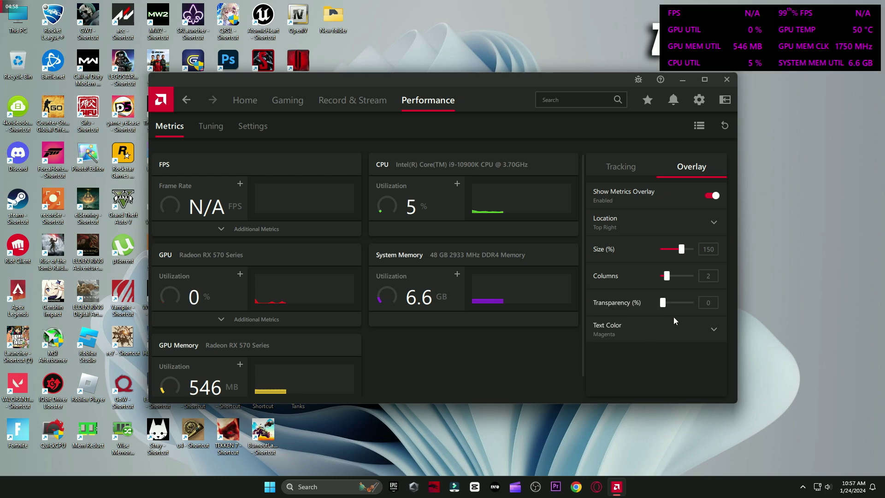
pyautogui.click(668, 328)
pyautogui.click(619, 311)
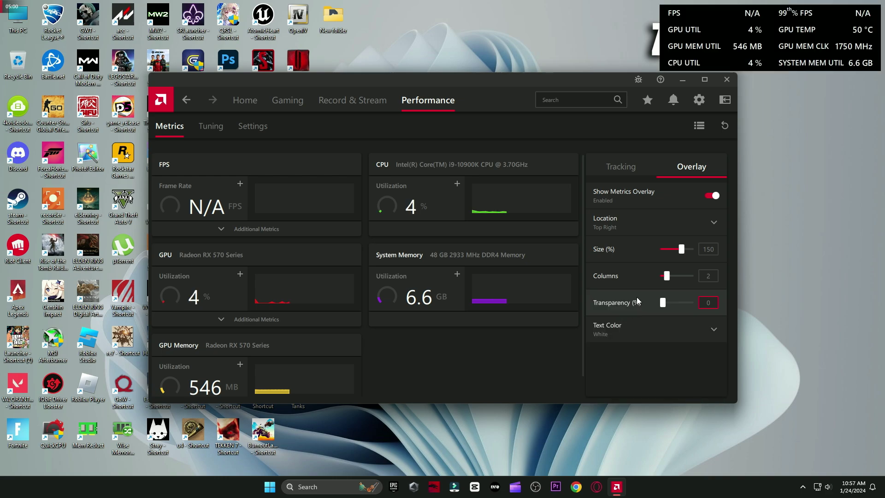
# Try the metrics overlay at the Top Left location and return it to Top Right.
pyautogui.click(645, 226)
pyautogui.click(628, 249)
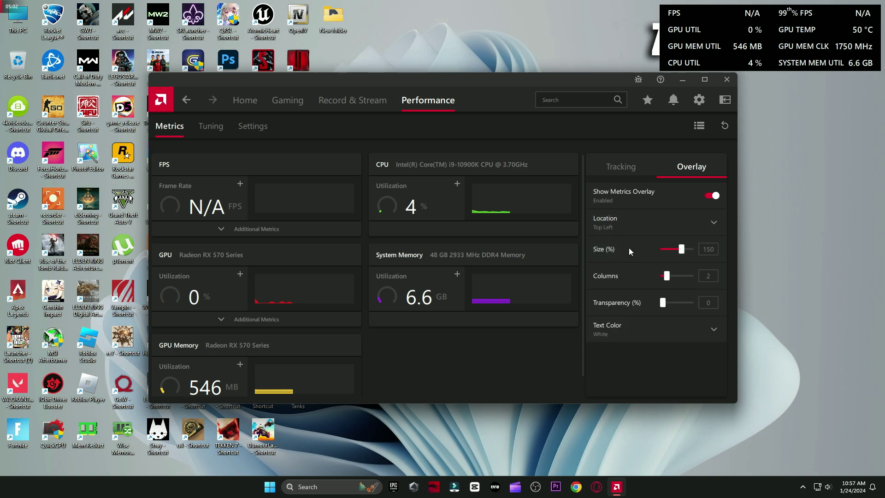
pyautogui.click(636, 228)
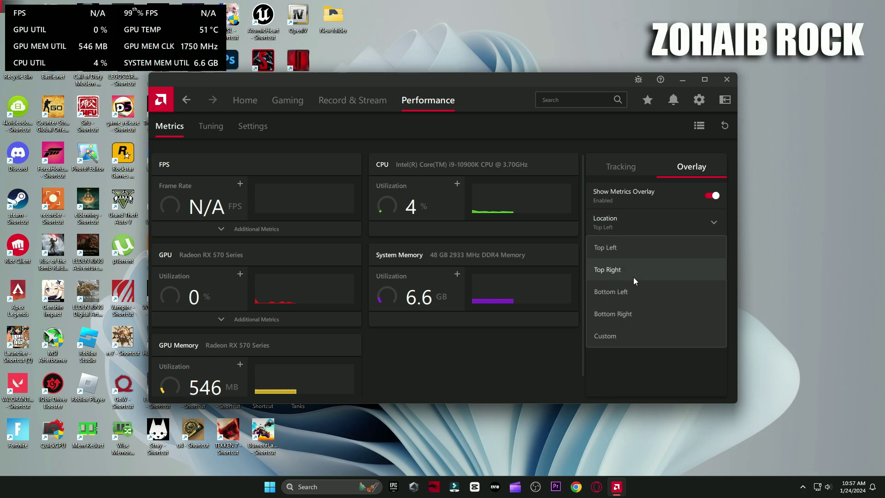
pyautogui.click(634, 278)
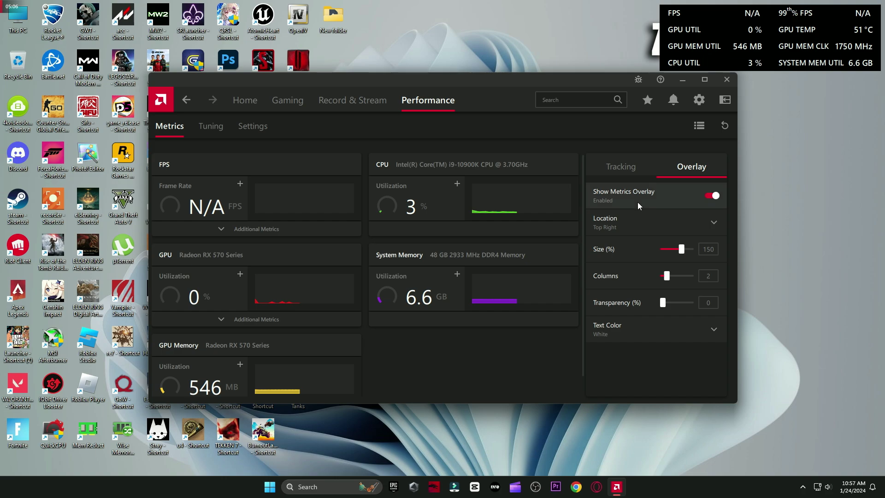
# Disable the metrics overlay.
pyautogui.click(711, 196)
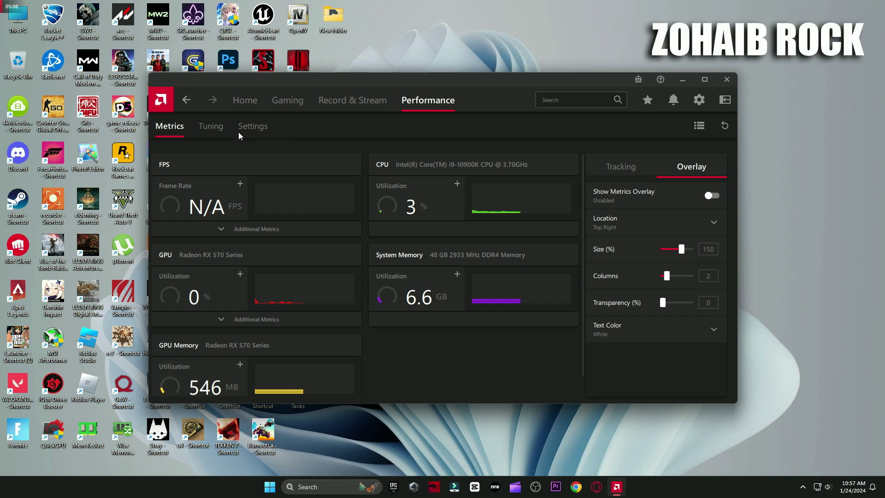
# Add a game tuning profile for Fortnite in the performance tuning options.
pyautogui.click(221, 130)
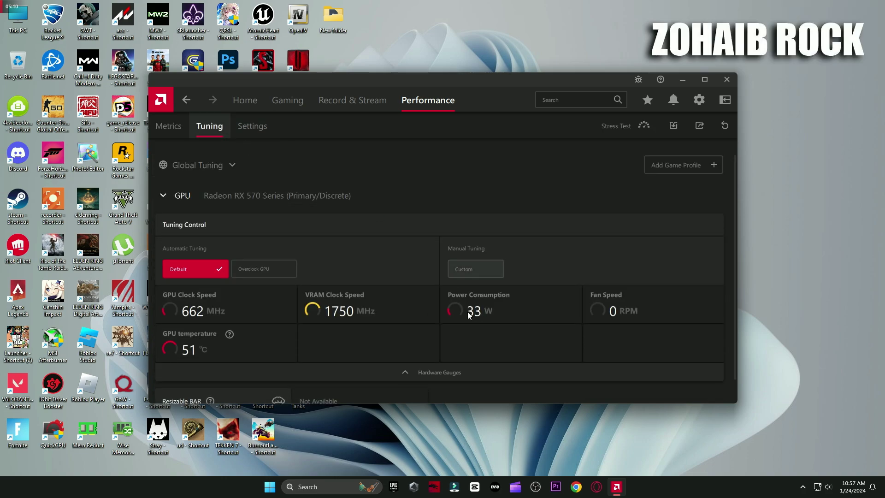
pyautogui.click(657, 170)
pyautogui.scroll(-10, 467, 253)
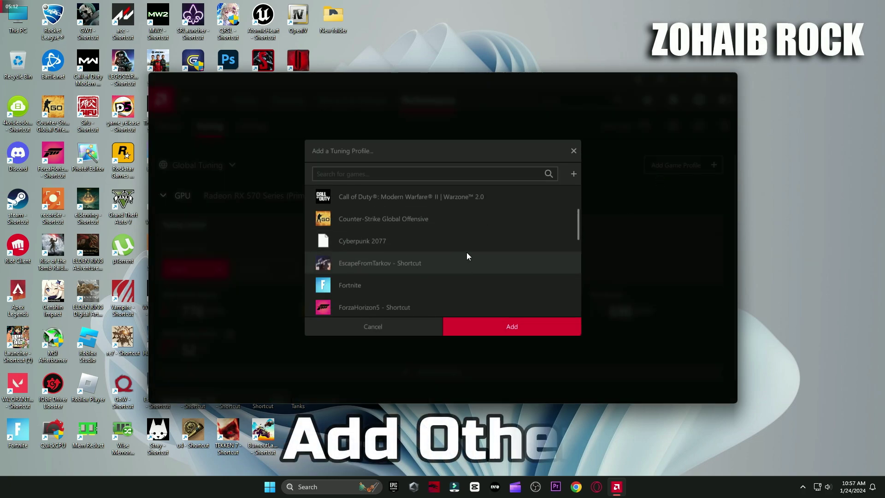
pyautogui.scroll(5, 408, 251)
pyautogui.scroll(1, 412, 270)
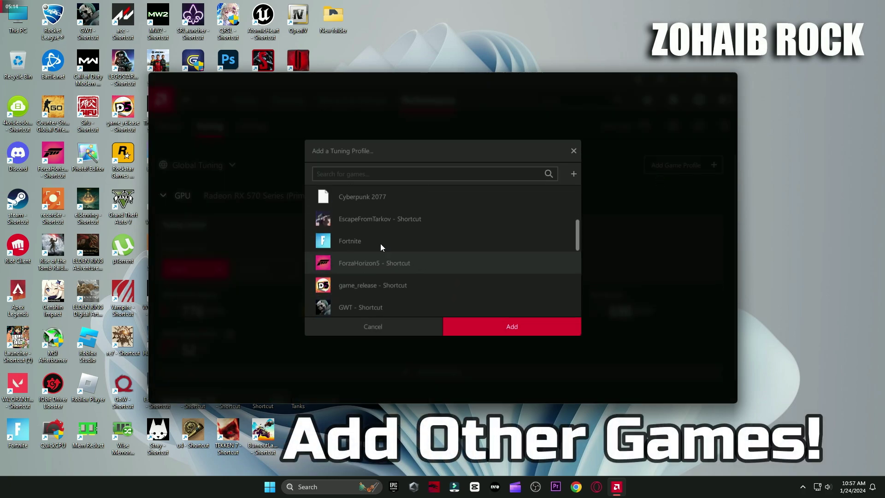
pyautogui.click(380, 242)
pyautogui.click(504, 328)
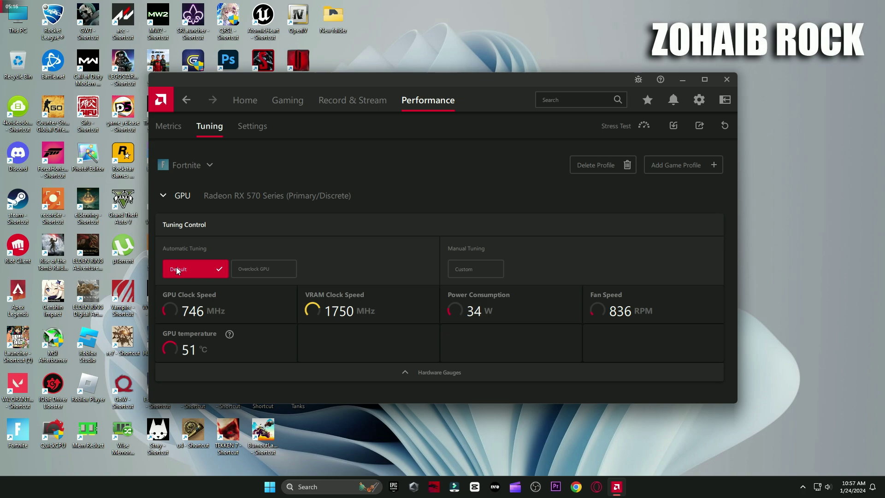
# Try enabling Show Metrics Overlay in the performance settings and disable it again.
pyautogui.click(257, 130)
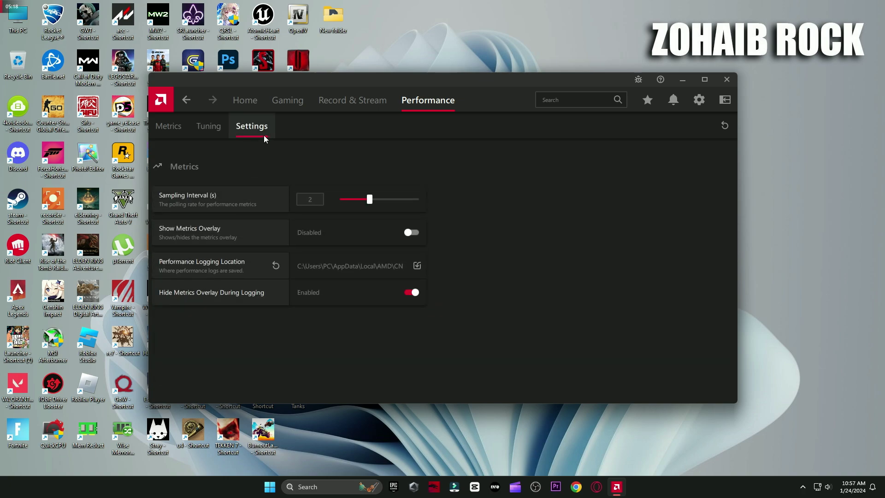
pyautogui.click(362, 241)
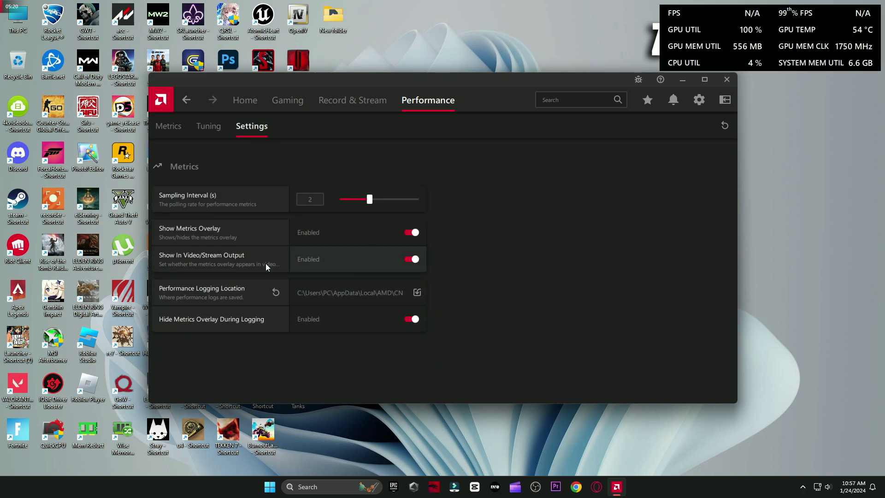
pyautogui.click(410, 233)
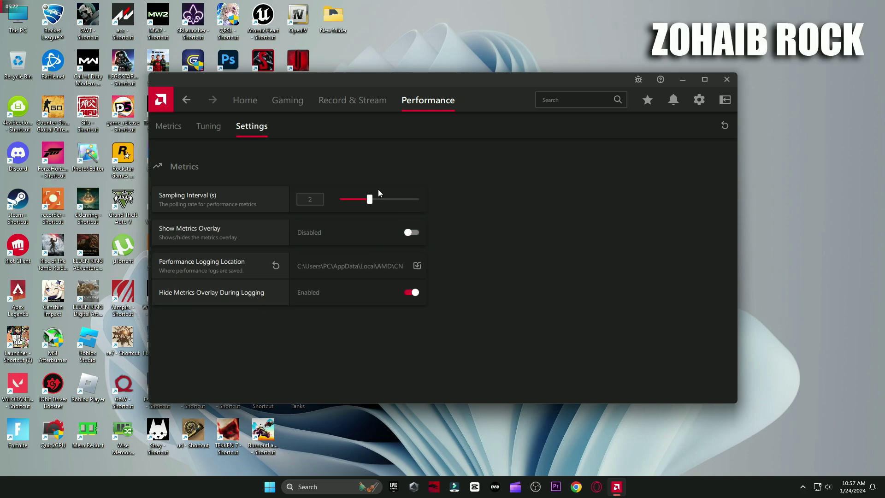
# Close AMD Software and open the Graphics page in Windows Settings through the Game Mode options.
pyautogui.click(245, 100)
pyautogui.click(727, 80)
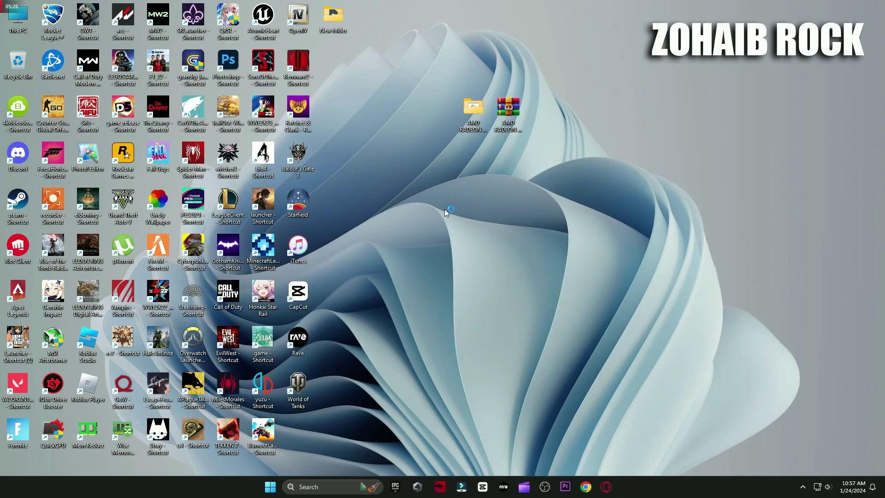
pyautogui.press('super')
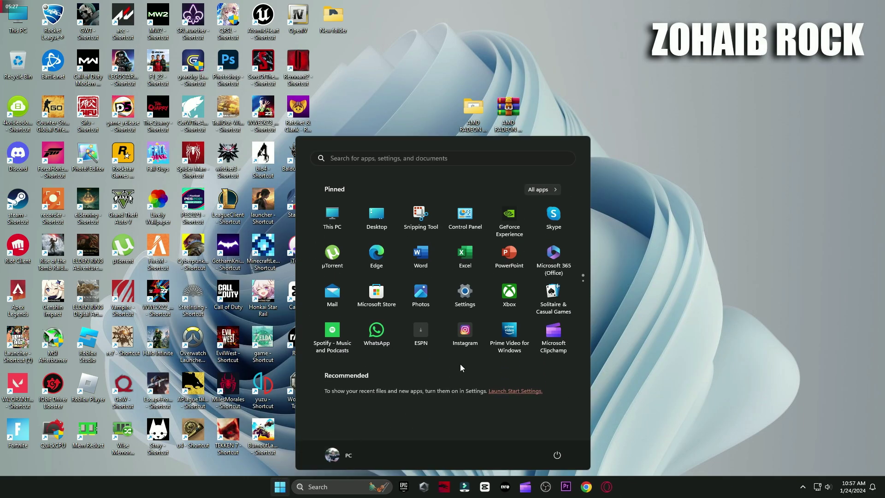
pyautogui.click(465, 294)
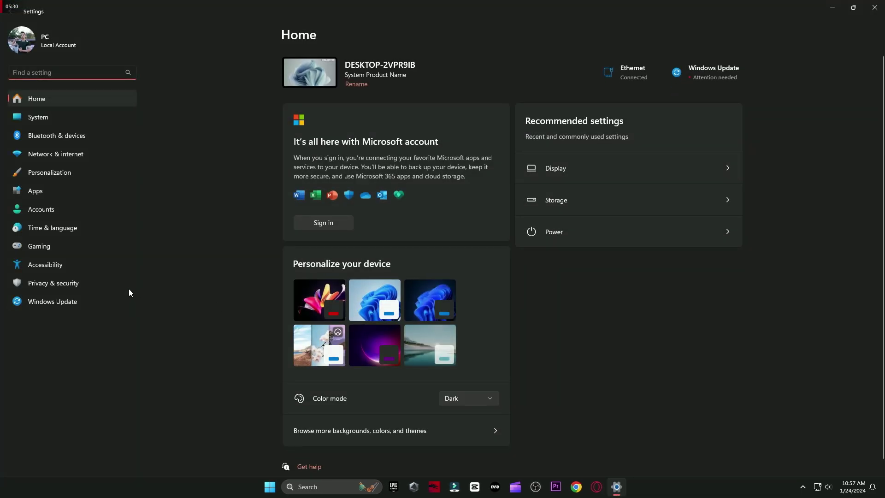
pyautogui.click(46, 247)
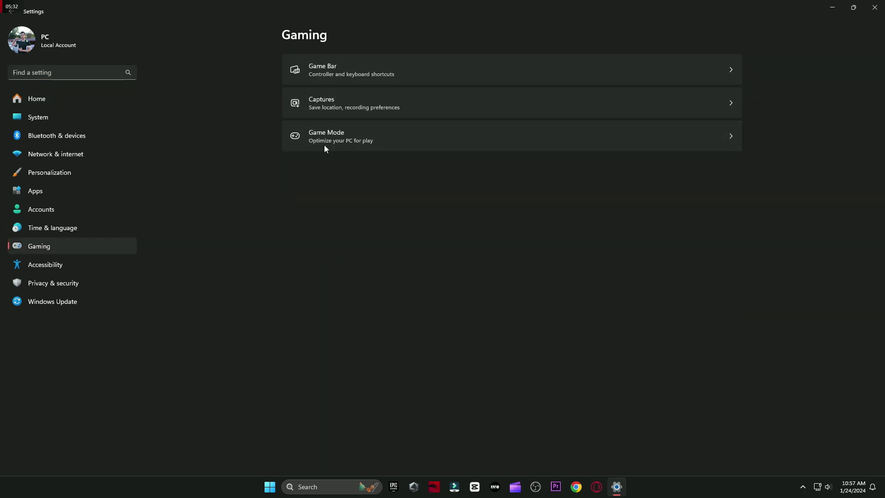
pyautogui.click(325, 146)
pyautogui.click(375, 142)
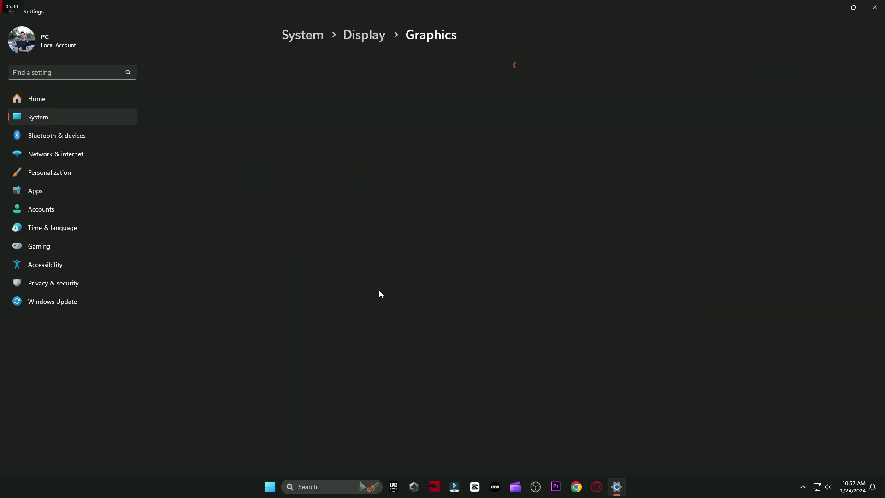
# Remove the existing Fortnite entry from the custom graphics options for apps.
pyautogui.scroll(-5, 367, 252)
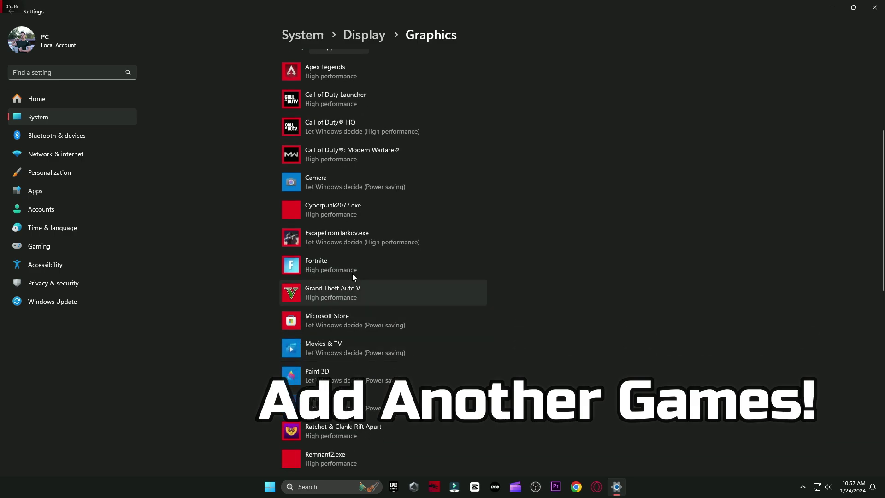
pyautogui.click(352, 274)
pyautogui.click(459, 312)
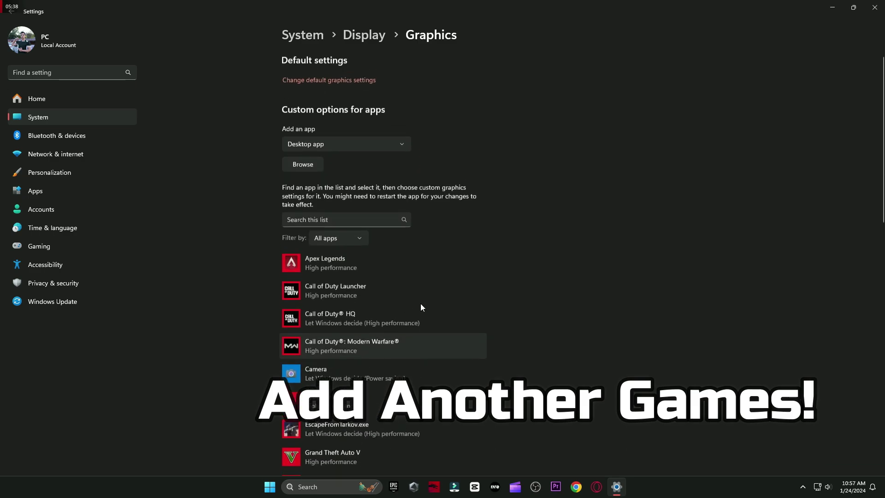
# Add FortniteClient-Win64-Shipping to the custom graphics apps and save its graphics preference as High performance.
pyautogui.click(312, 167)
pyautogui.click(132, 146)
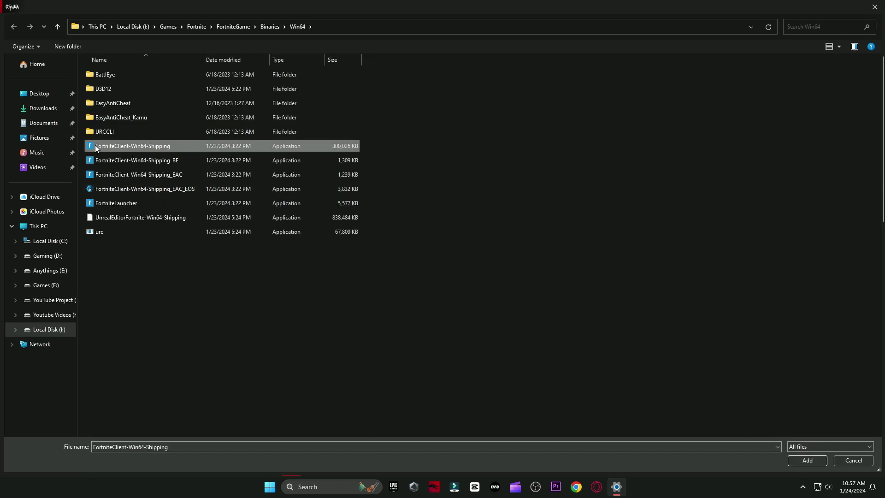
pyautogui.click(795, 463)
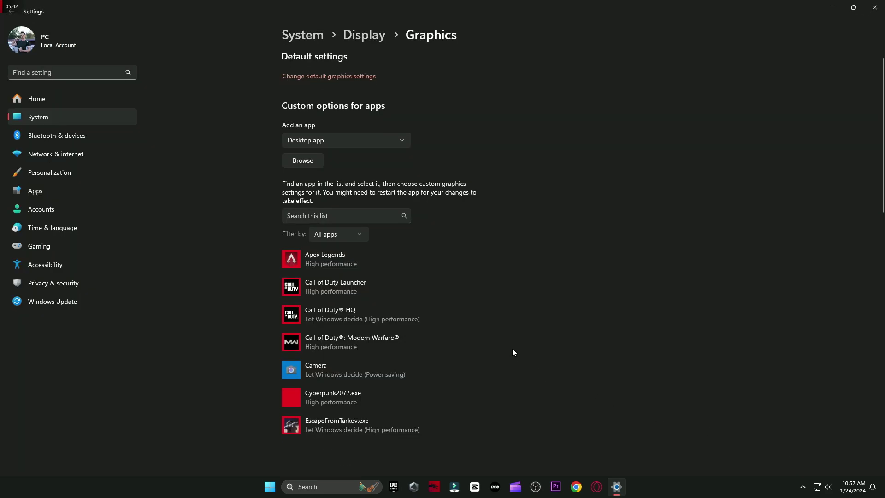
pyautogui.click(416, 241)
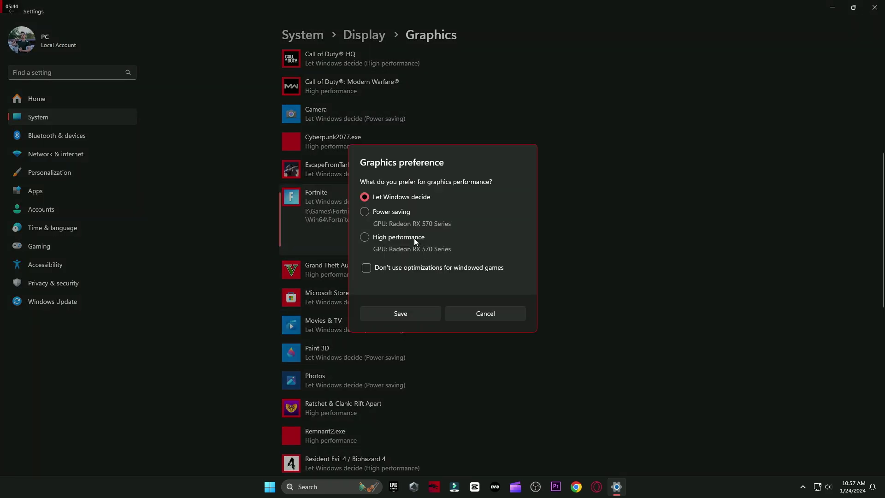
pyautogui.click(364, 238)
pyautogui.click(401, 314)
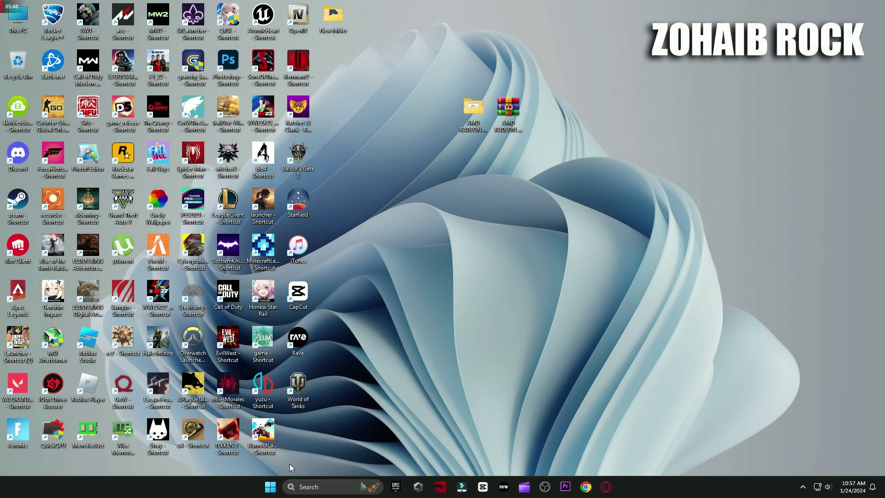
# Open the Windows power options.
pyautogui.click(279, 487)
pyautogui.click(557, 455)
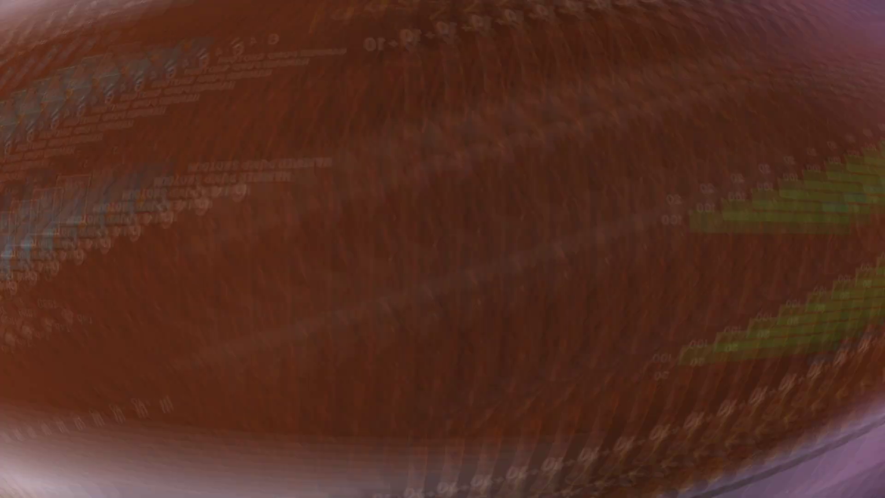
pyautogui.press('e')
pyautogui.press('e')
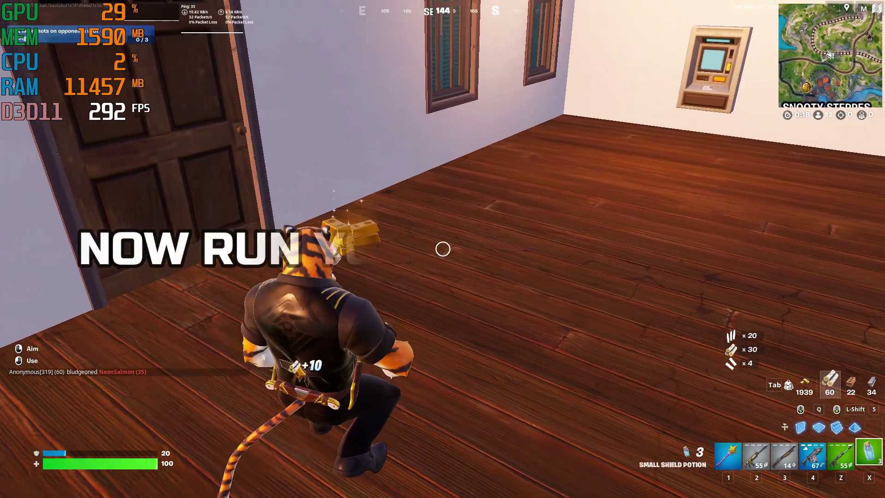
pyautogui.press('Tab')
pyautogui.press('Tab')
pyautogui.click(443, 249)
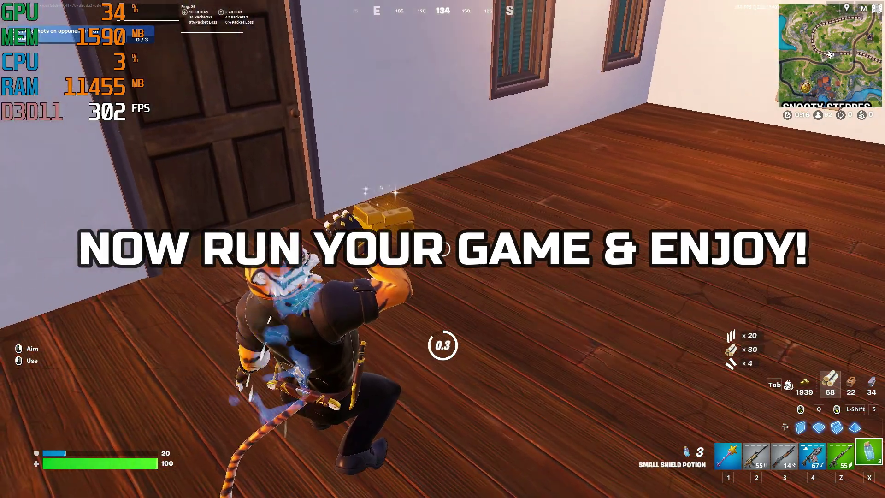
pyautogui.press('w')
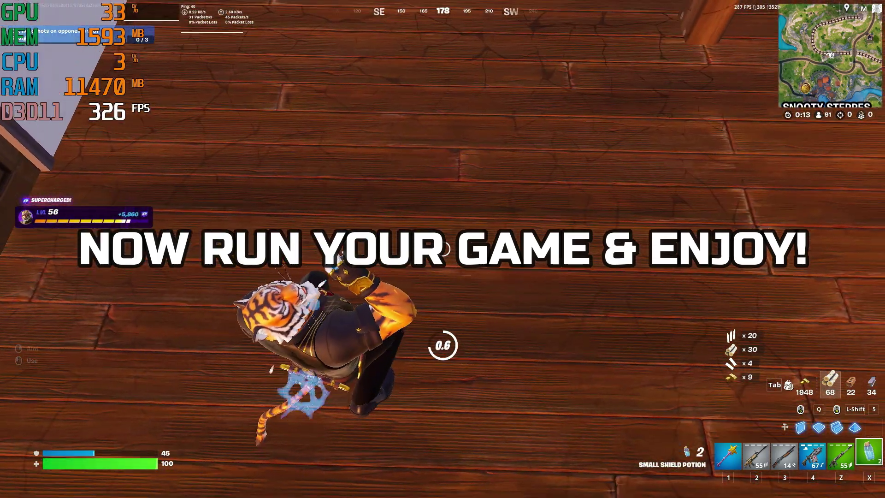
pyautogui.press('w')
pyautogui.press('z')
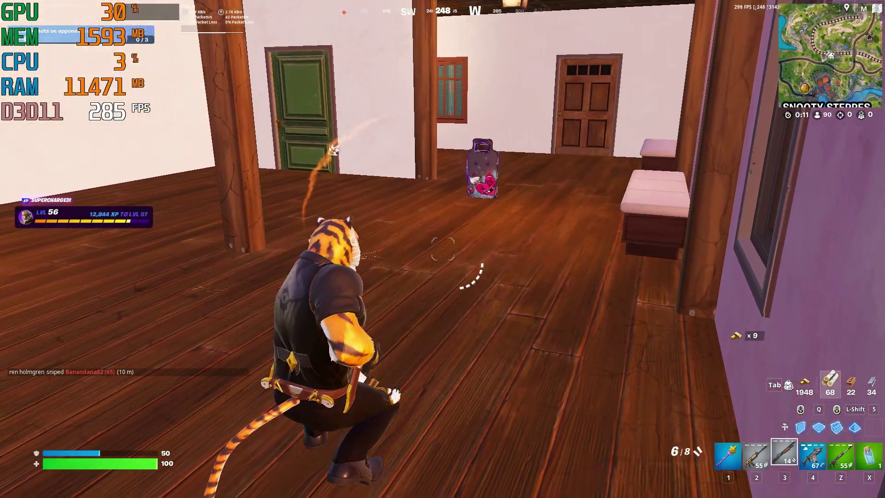
pyautogui.press('w')
pyautogui.press('3')
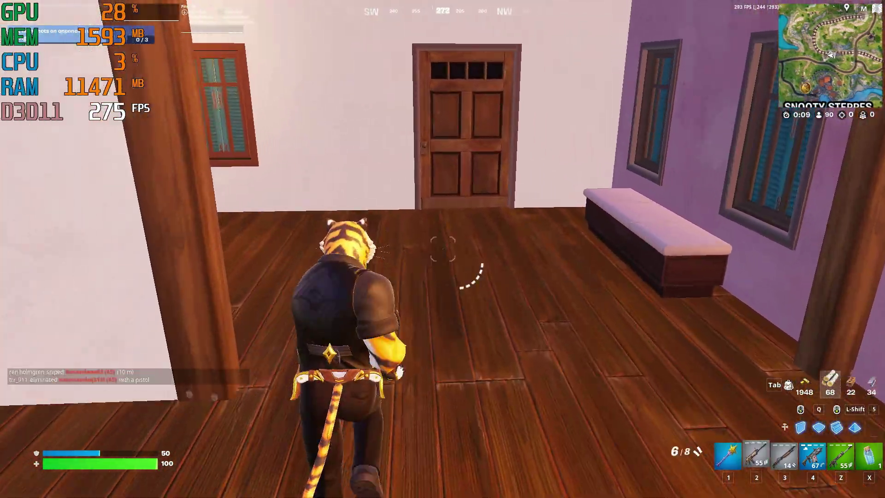